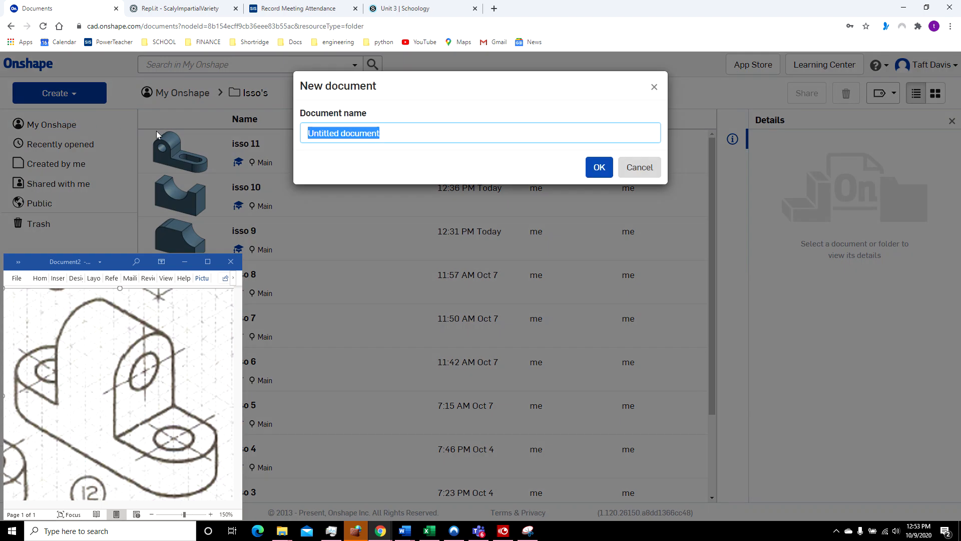
Step: Create a new document named "isso 12"
text(isso 12)
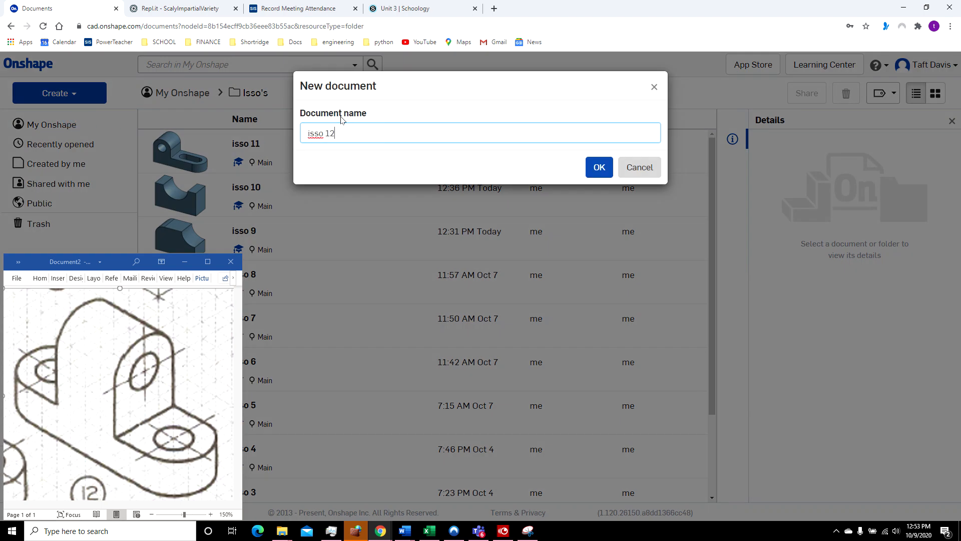
key(Return)
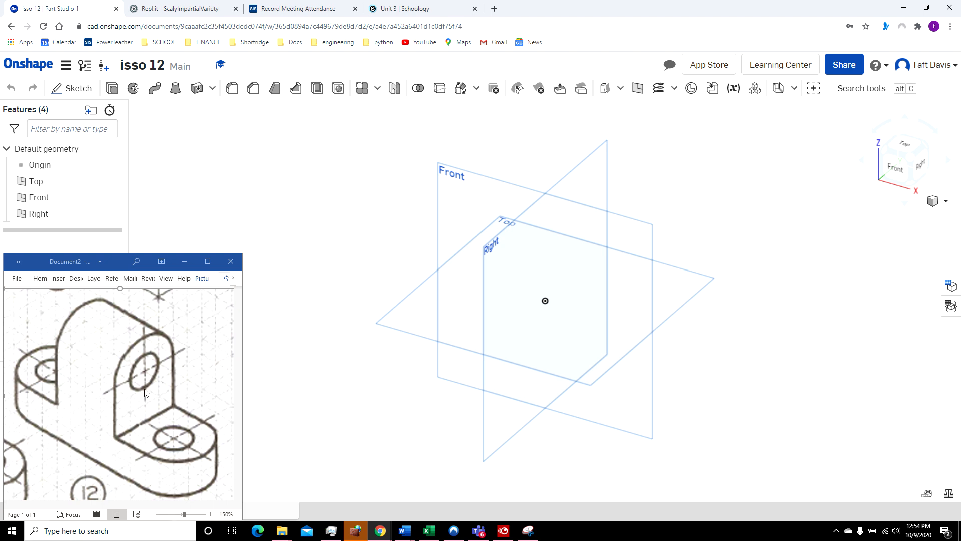
Step: Start a sketch on the Front plane, hide the origin and default planes, and view the sketch from the front
click(443, 216)
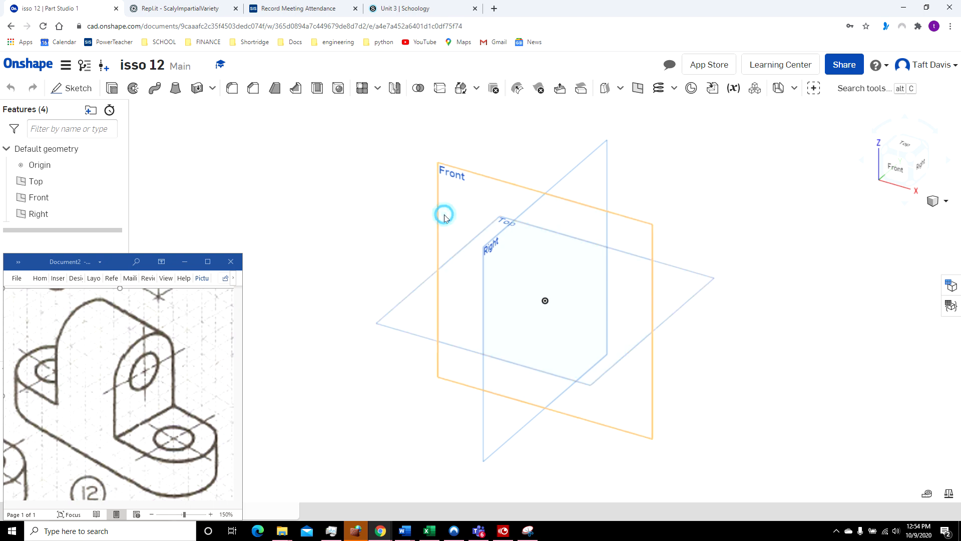
click(80, 89)
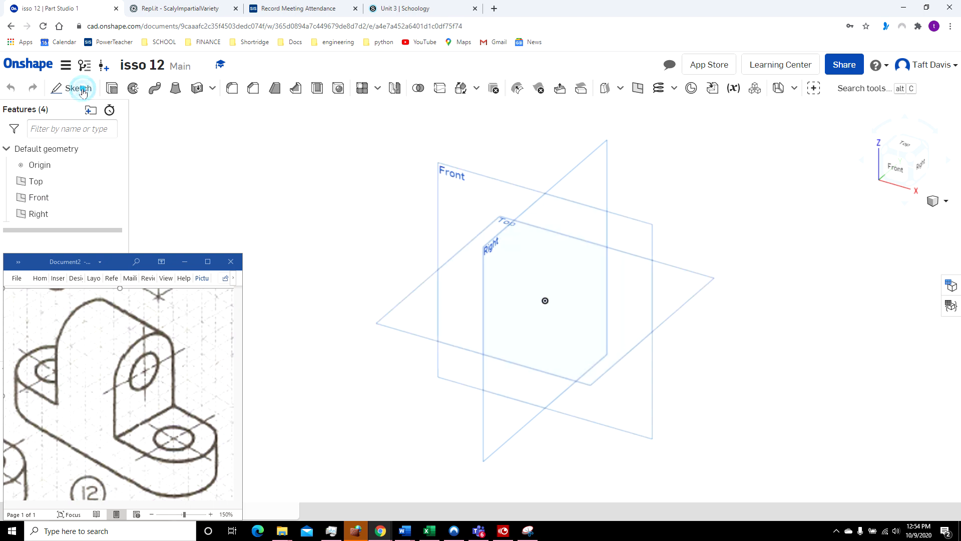
click(114, 166)
click(114, 182)
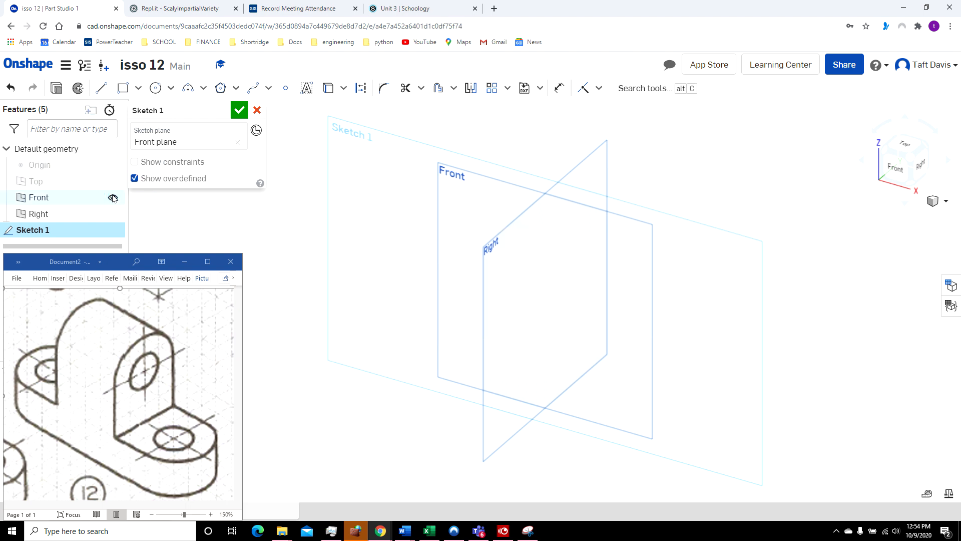
click(113, 197)
click(113, 214)
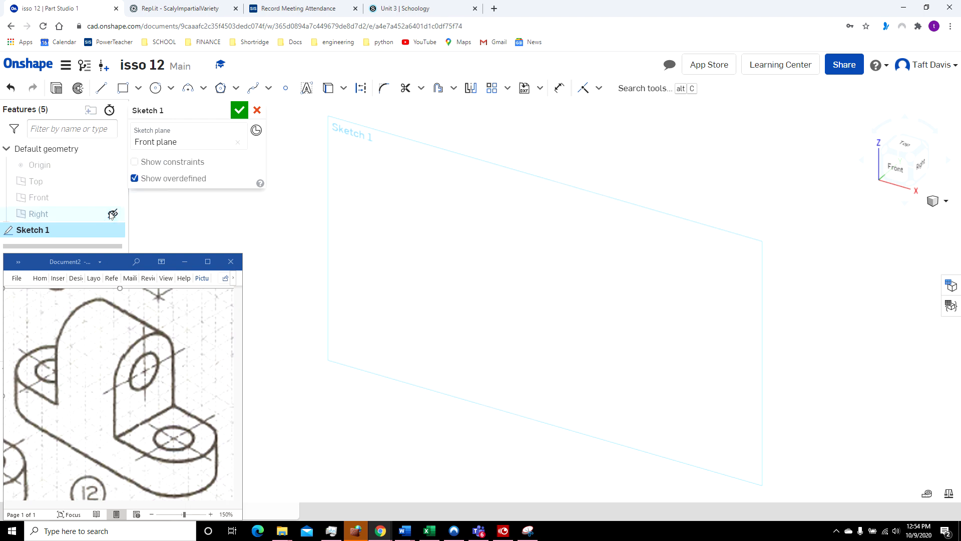
click(891, 168)
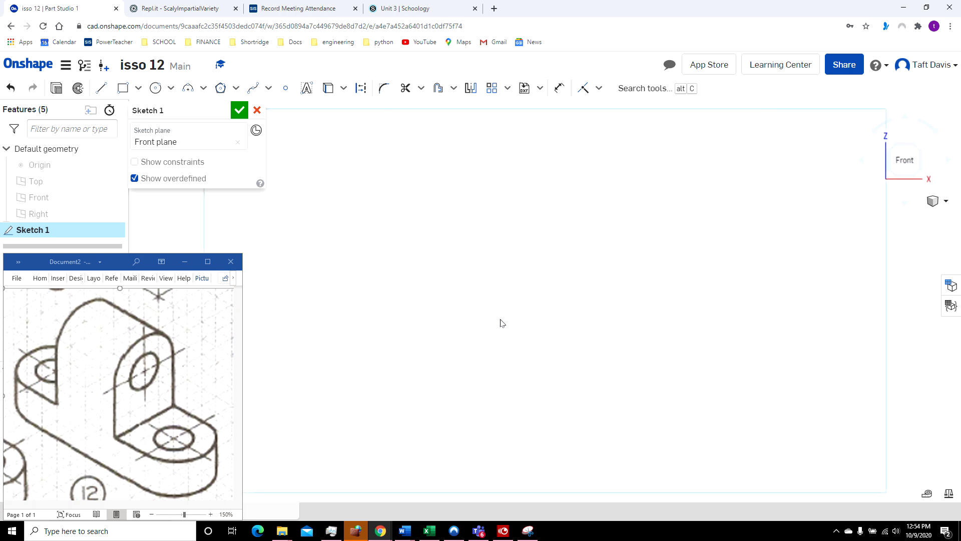
Step: Draw a 2 in vertical line and a 6 in horizontal base line running left from its lower end
click(101, 88)
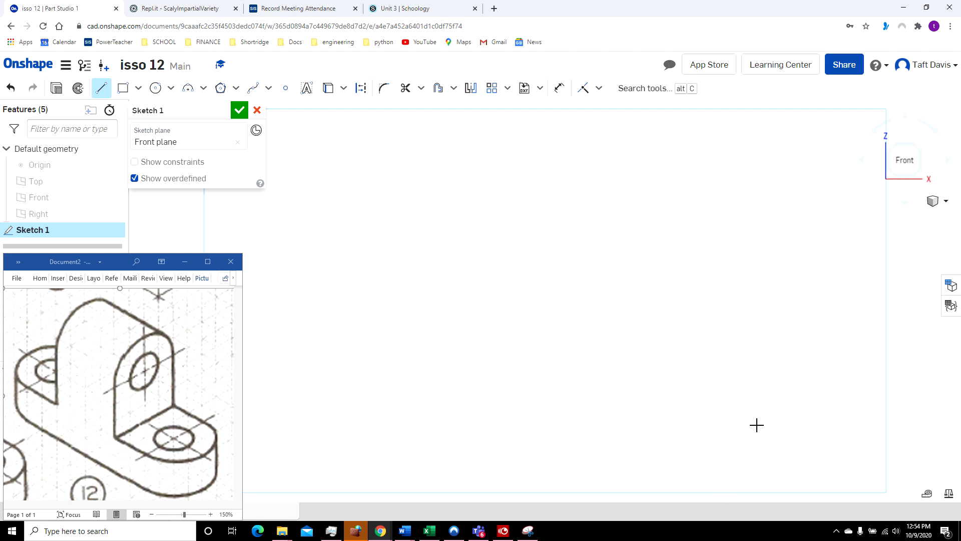
click(798, 371)
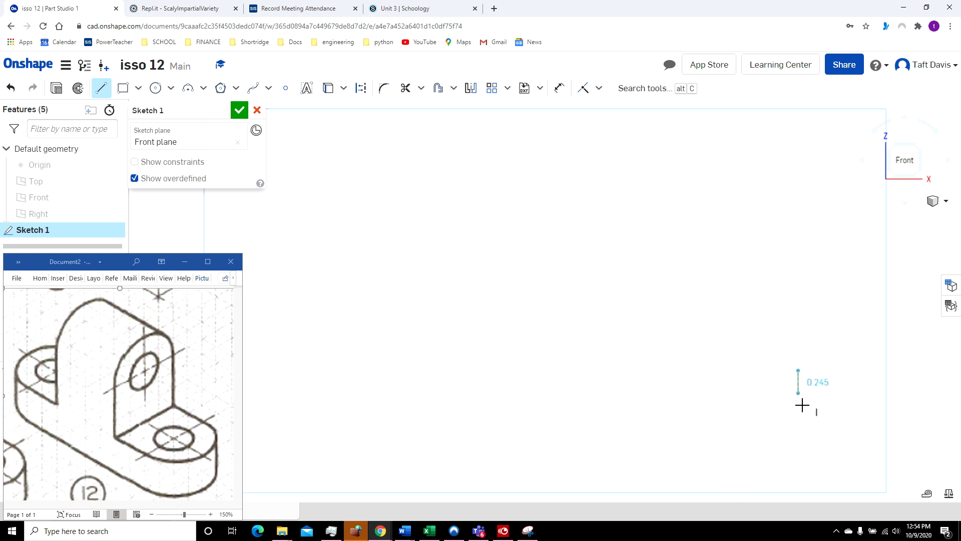
click(804, 444)
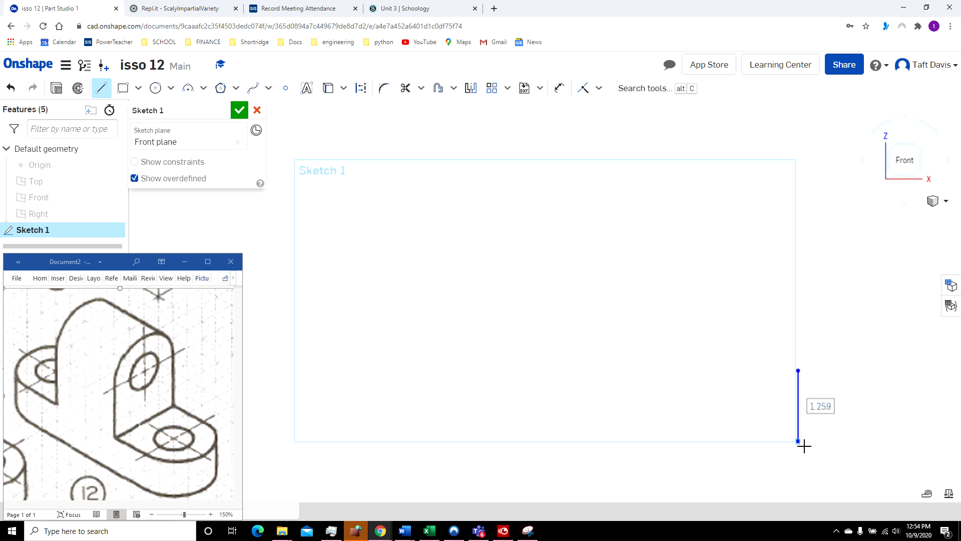
text(2)
key(Return)
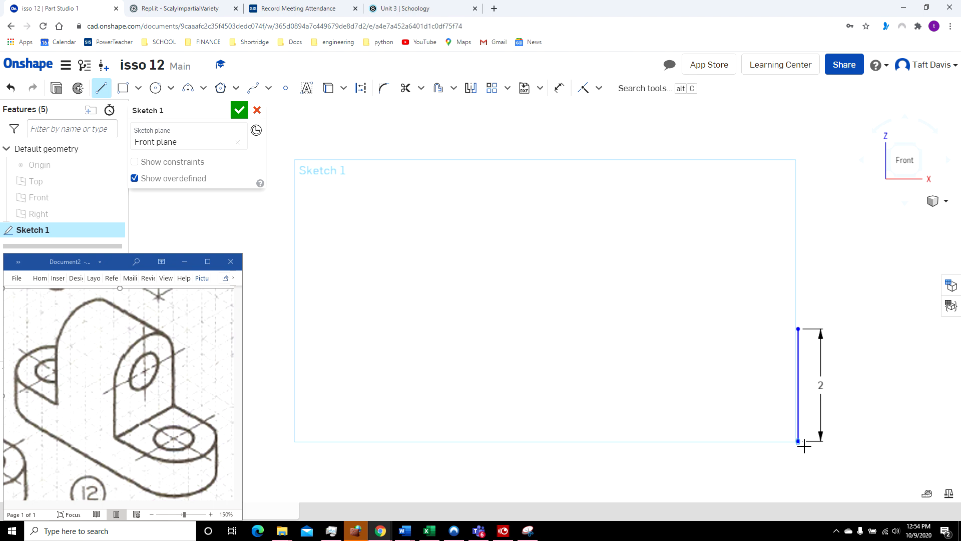
click(803, 444)
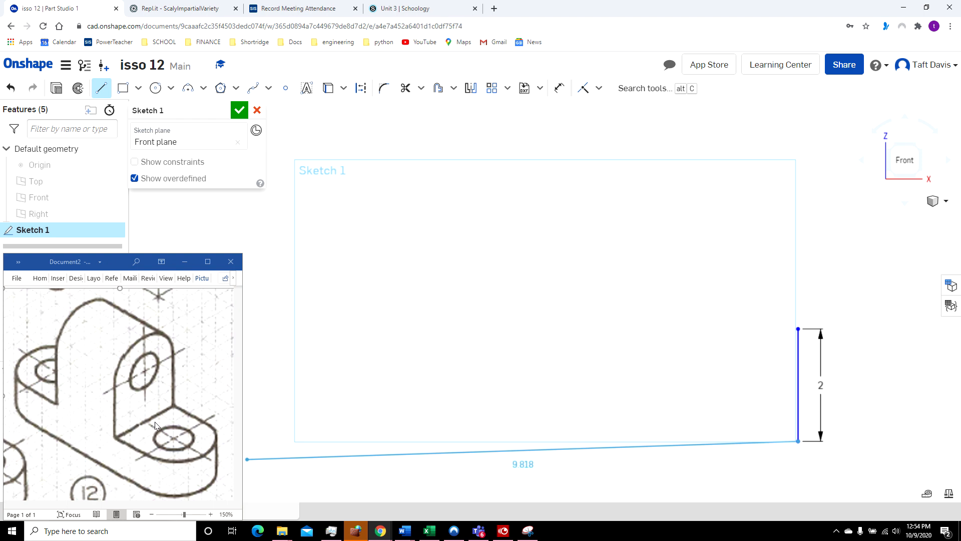
click(472, 444)
text(6)
key(Return)
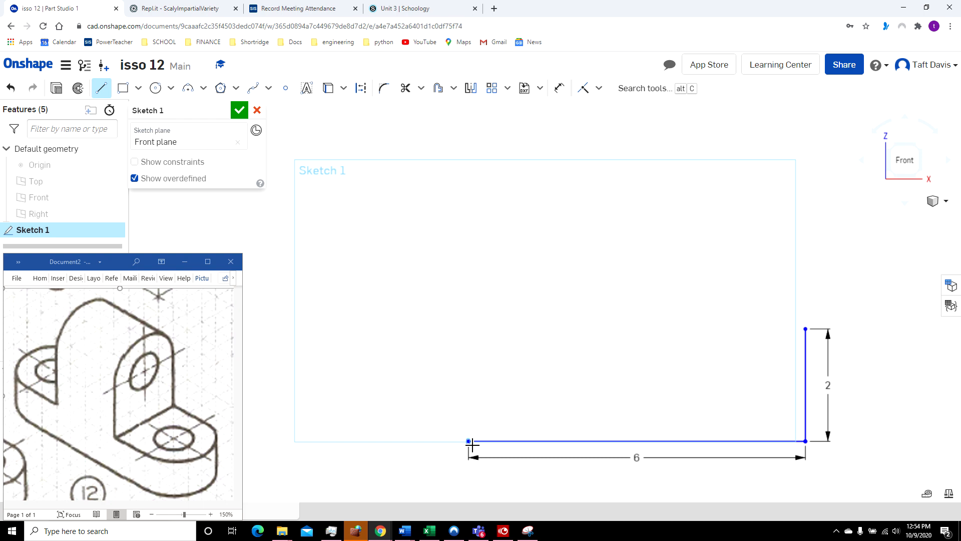
Step: Continue the profile with a 7 in vertical line up from the base's left end and a 2 in horizontal top line
click(473, 279)
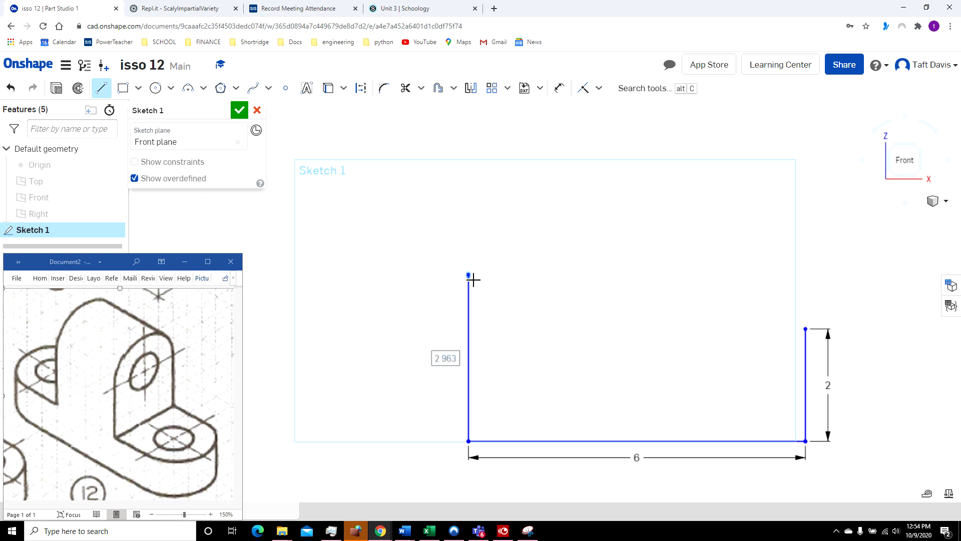
text(7)
key(Return)
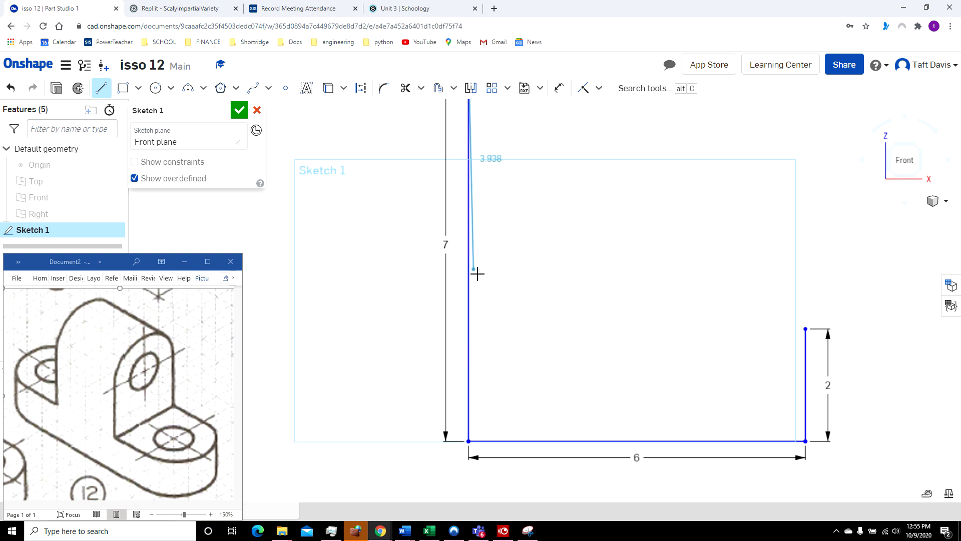
scroll(472, 275, up, 1)
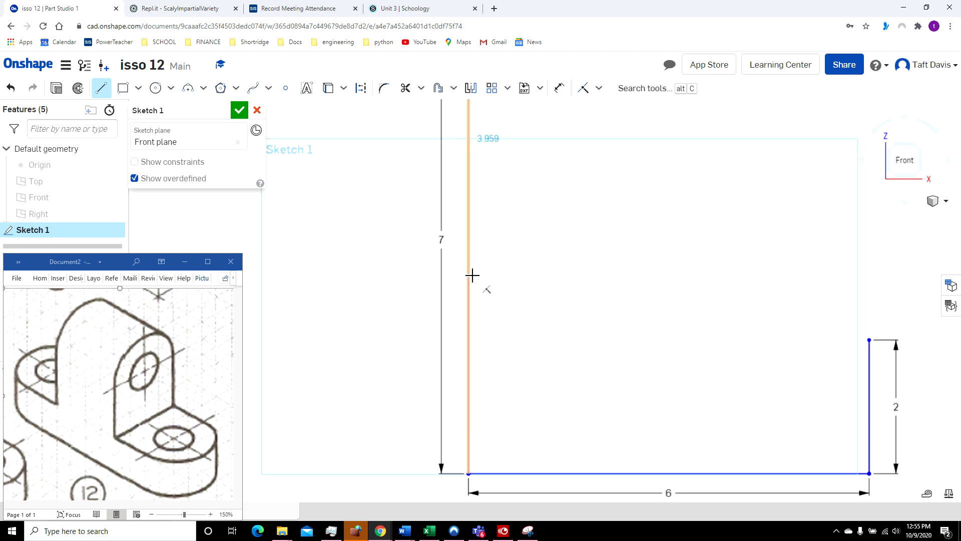
scroll(473, 275, down, 3)
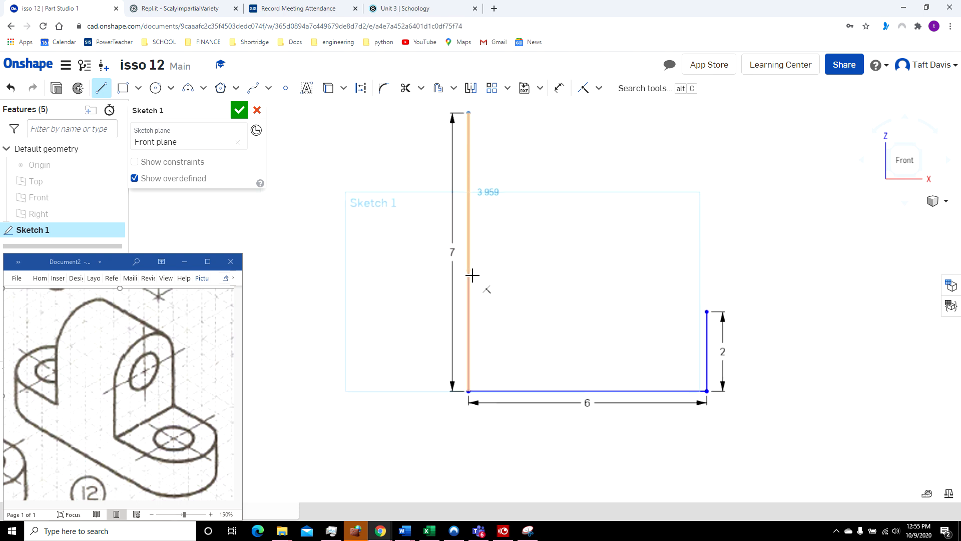
click(590, 119)
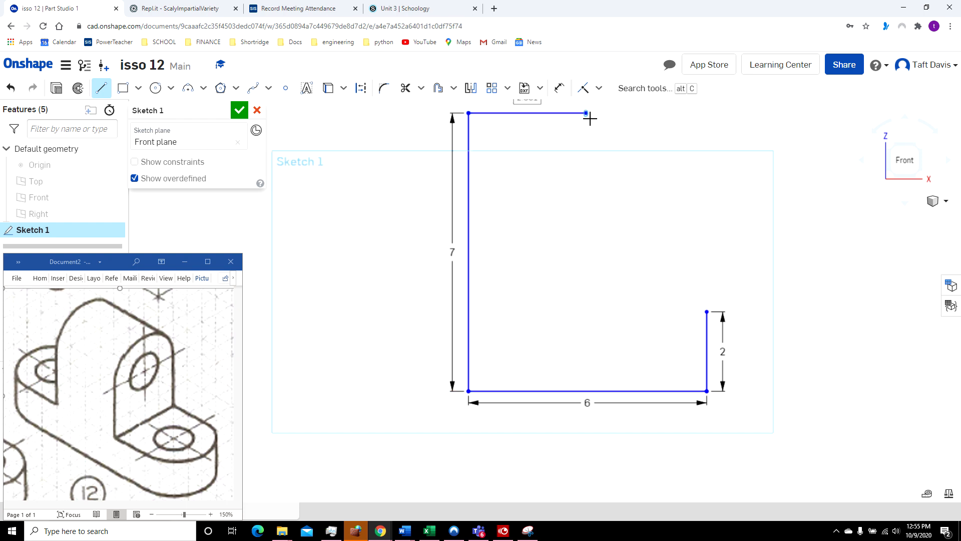
text(2)
key(Return)
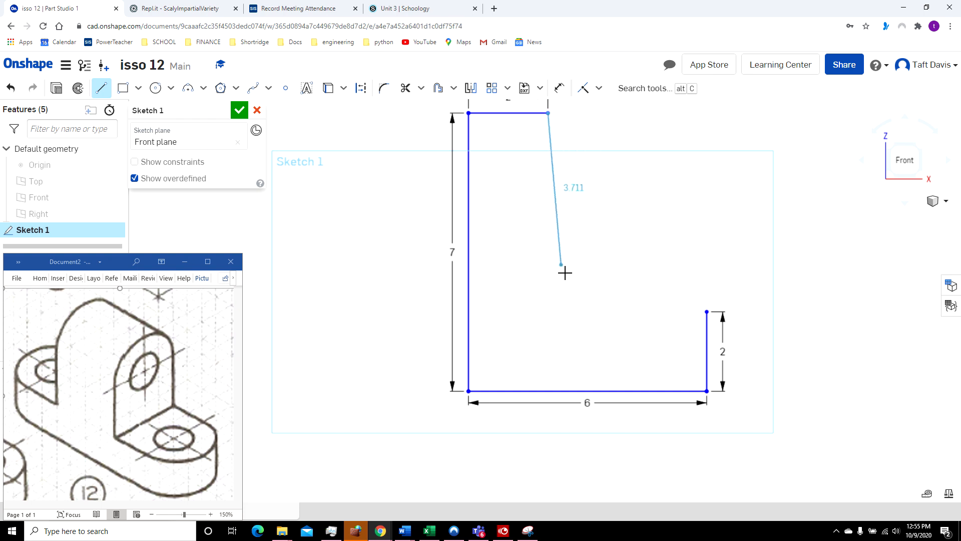
Step: Draw a 5 in line down from the top edge and close the L-shaped profile at the short vertical line's upper end
click(550, 290)
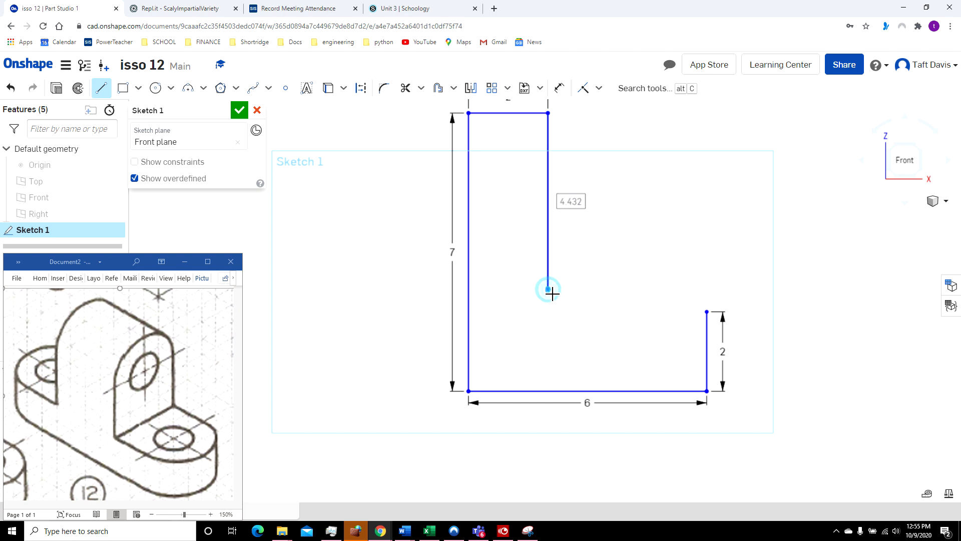
text(5)
key(Return)
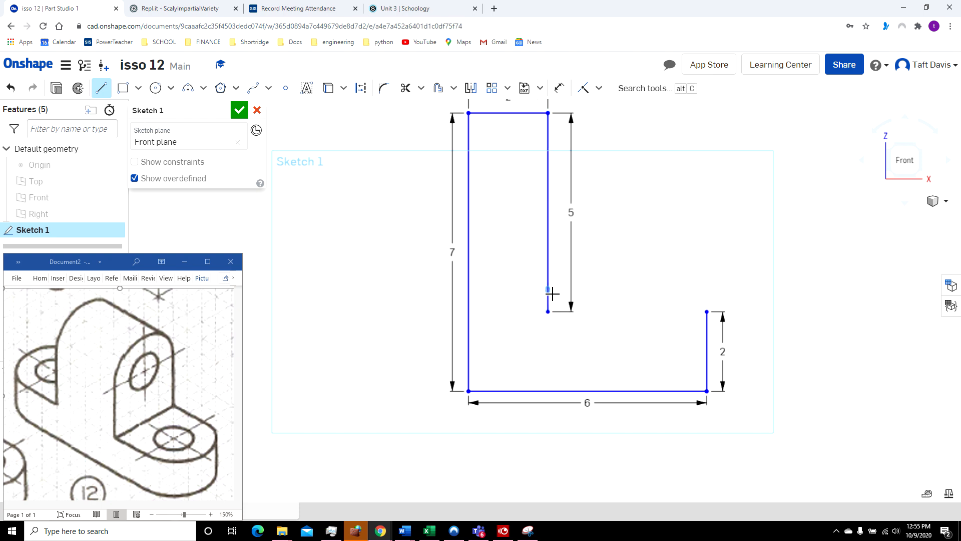
click(711, 318)
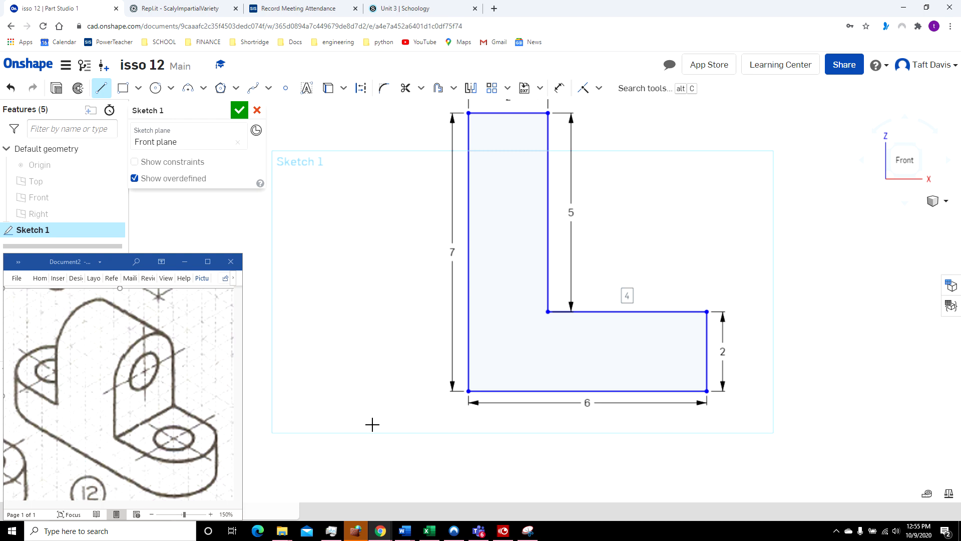
Step: Extrude the L-shaped profile as a new solid to a depth of 4 in, using an isometric view
click(935, 203)
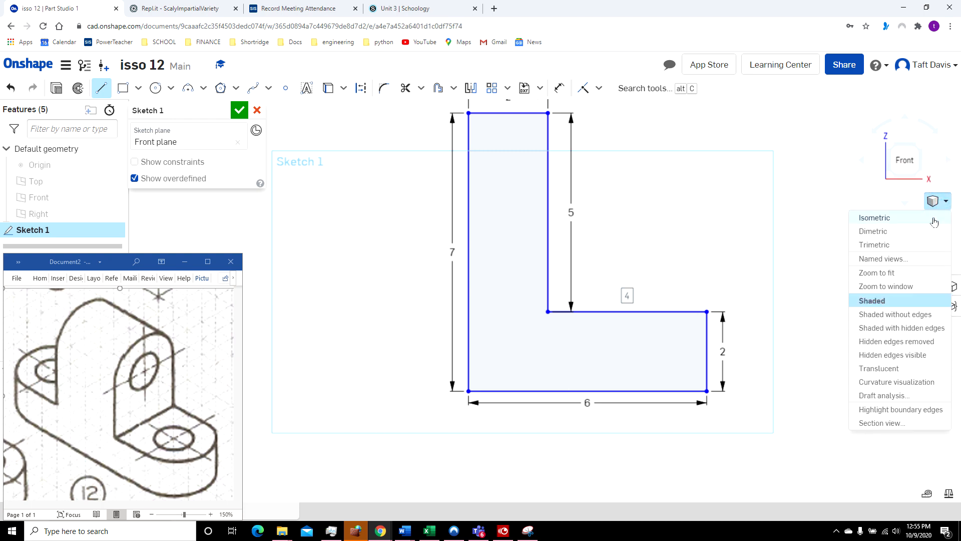
click(933, 219)
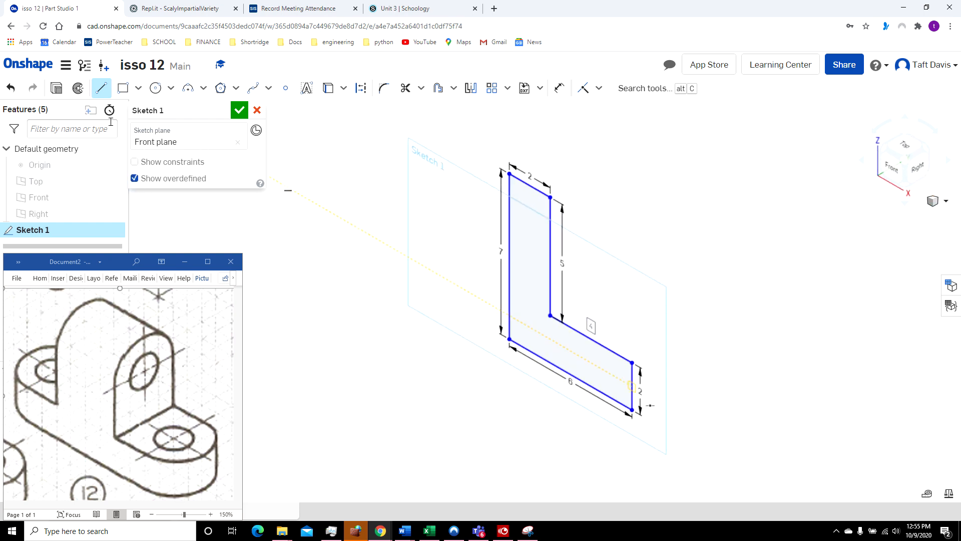
click(57, 89)
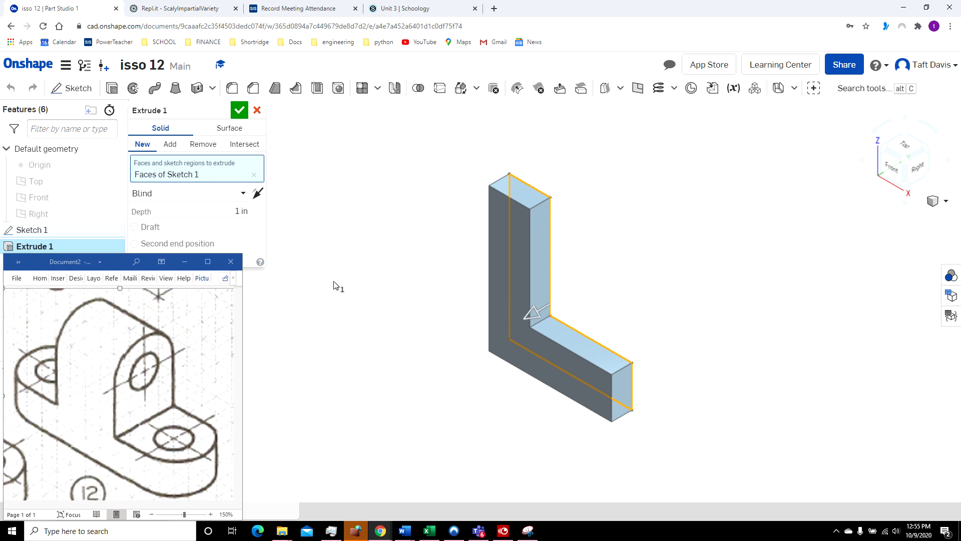
click(245, 215)
text(2)
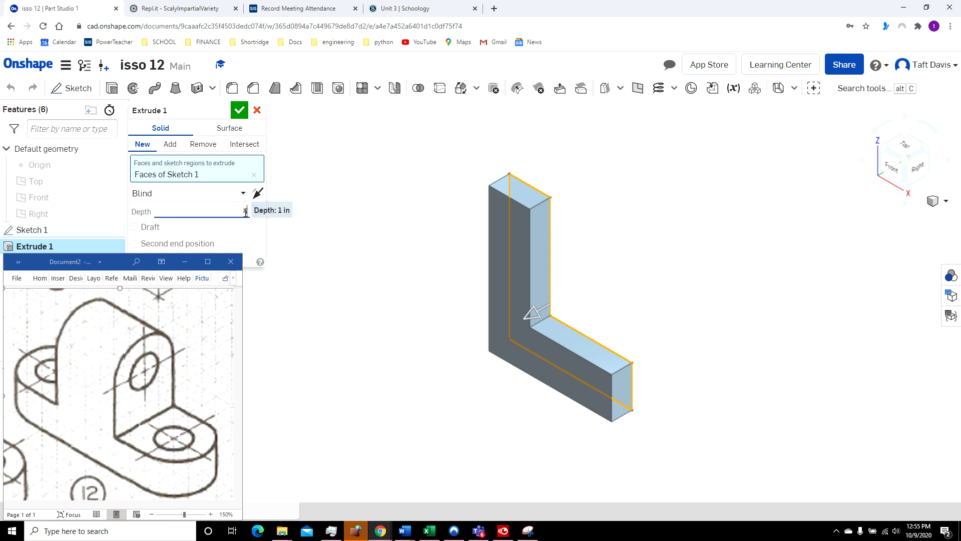
text(4)
key(Return)
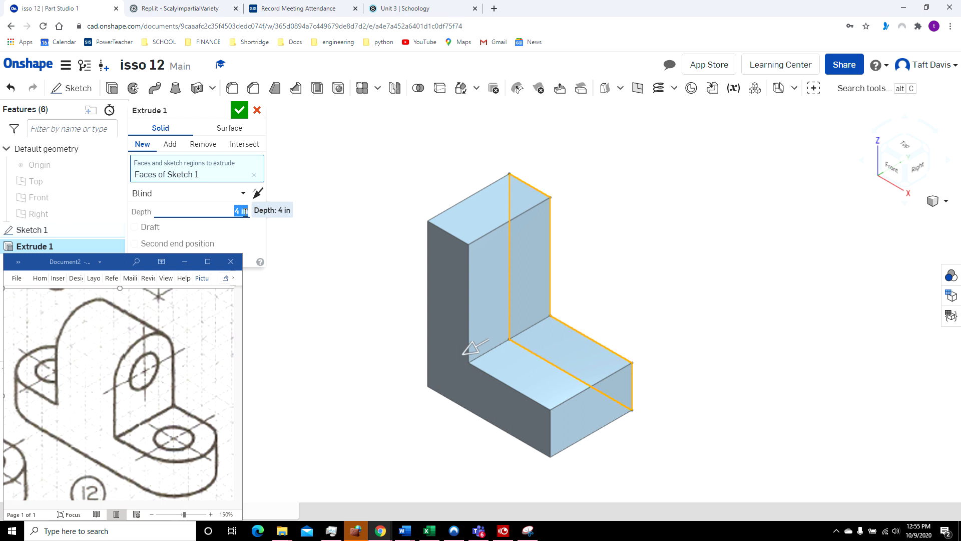
click(239, 109)
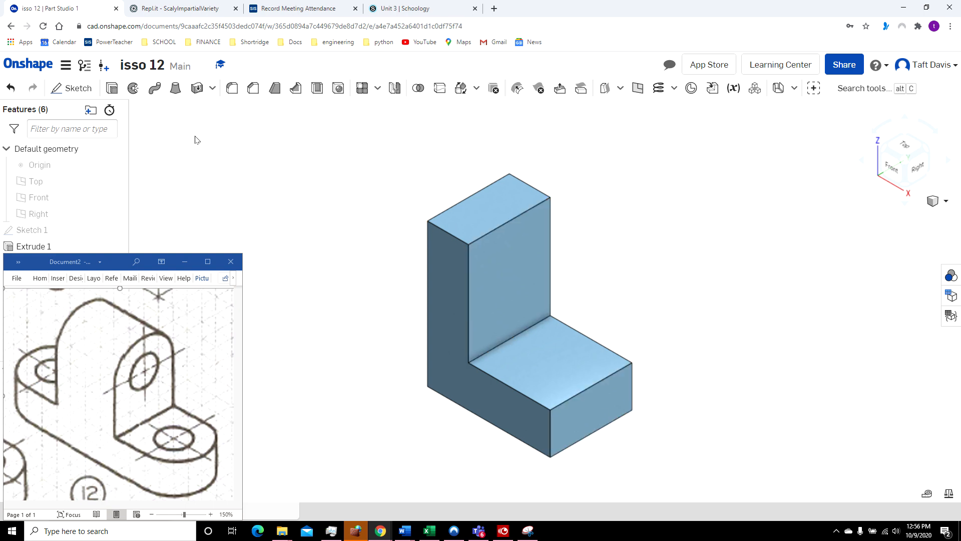
Step: Fillet the two vertical end edges of the base and the upright's two short top edges with a 2 in radius
click(232, 88)
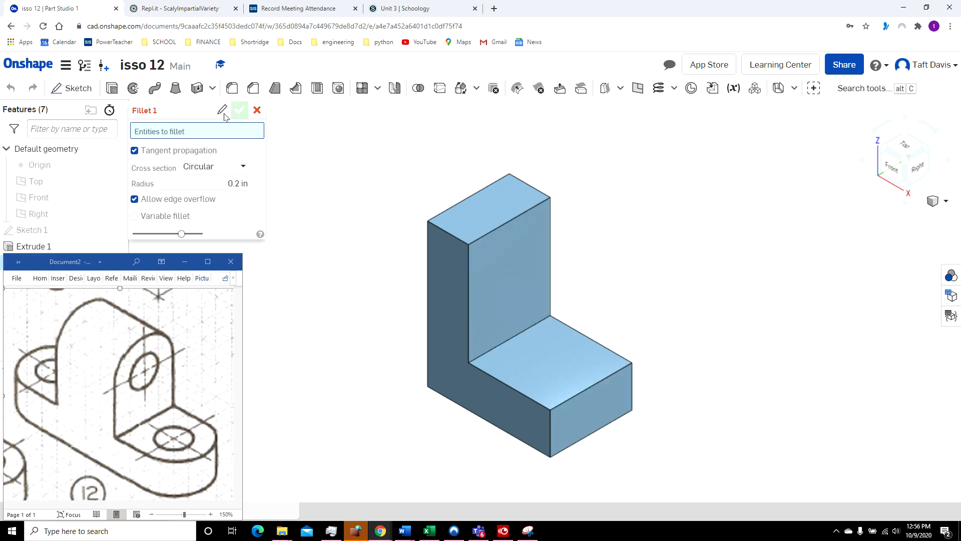
click(238, 183)
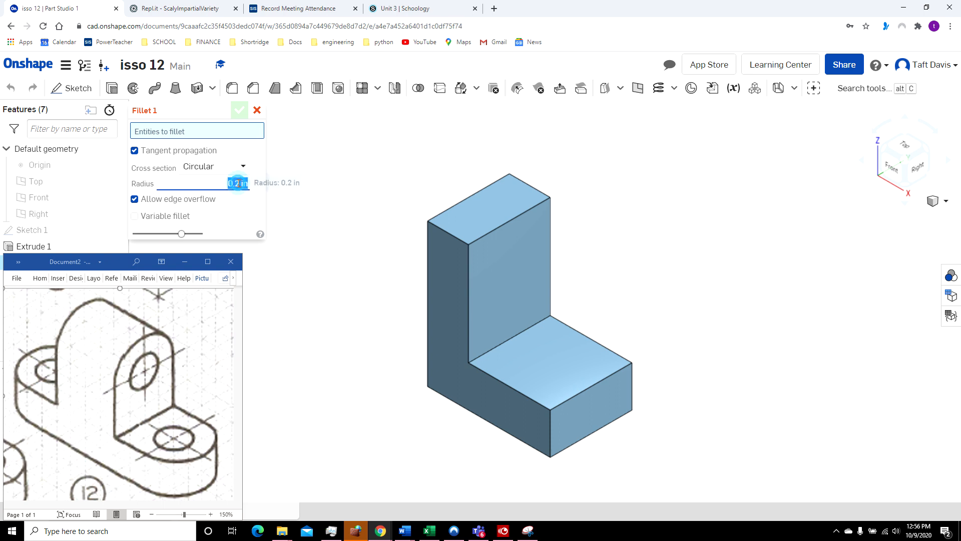
text(2)
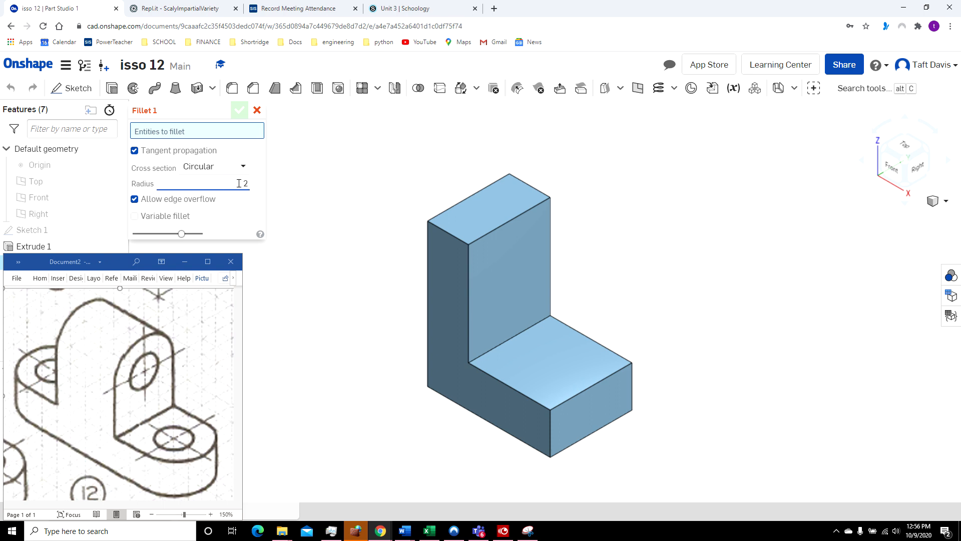
click(549, 423)
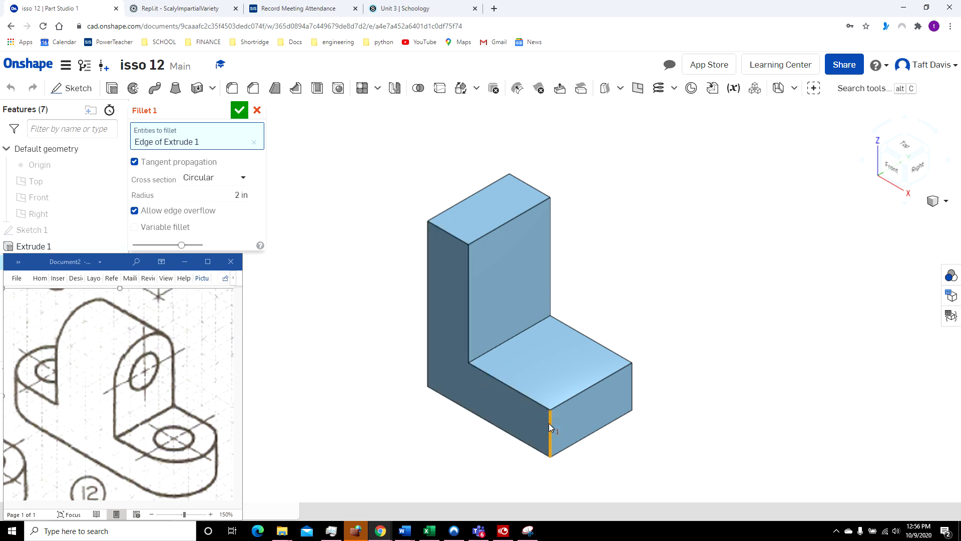
click(631, 390)
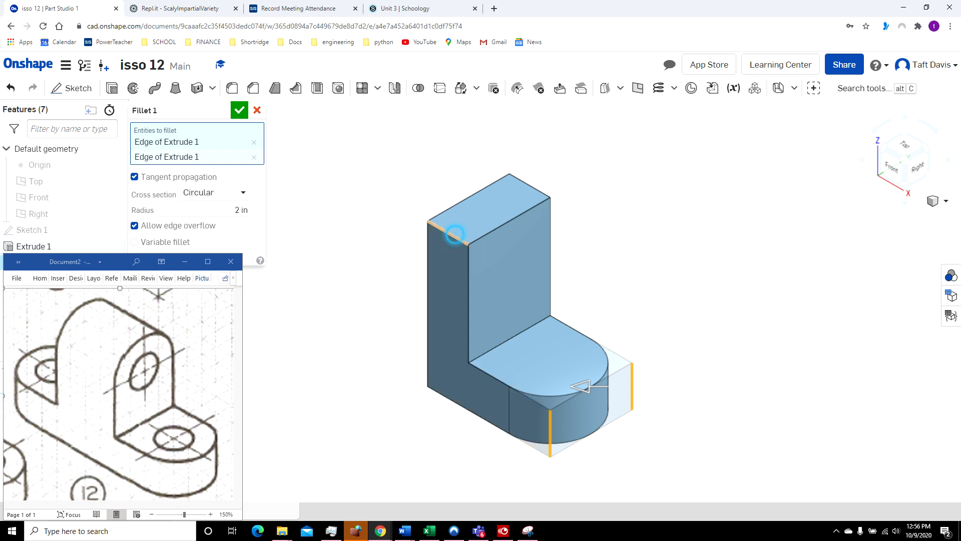
click(454, 235)
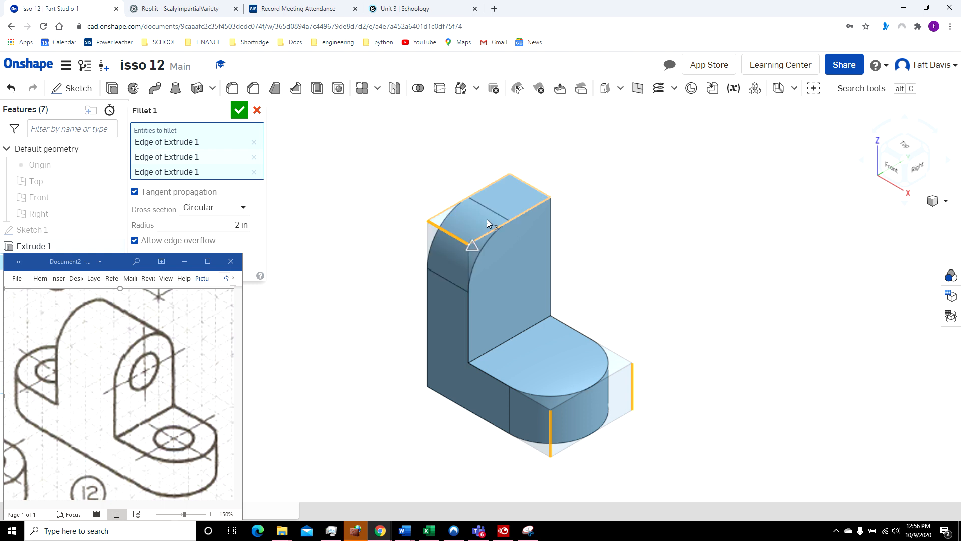
click(534, 189)
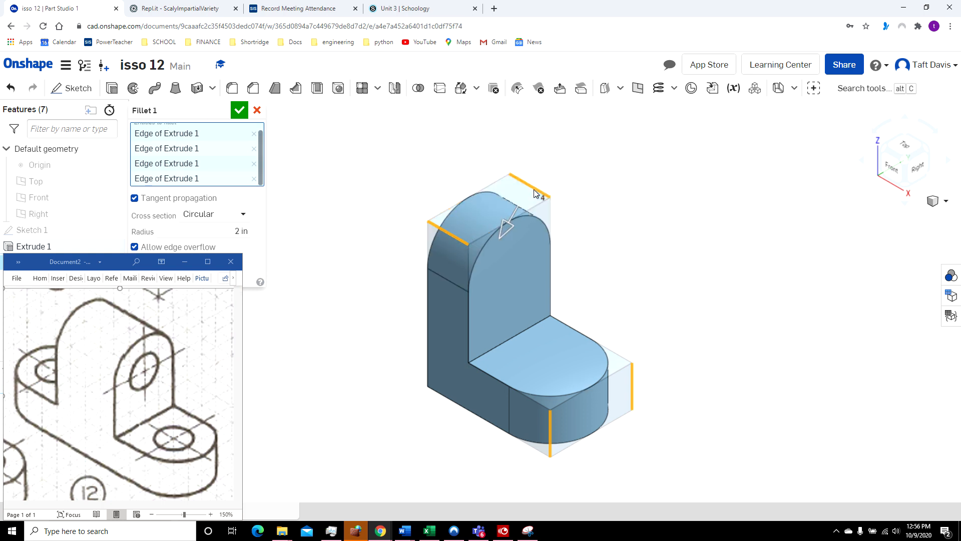
click(239, 111)
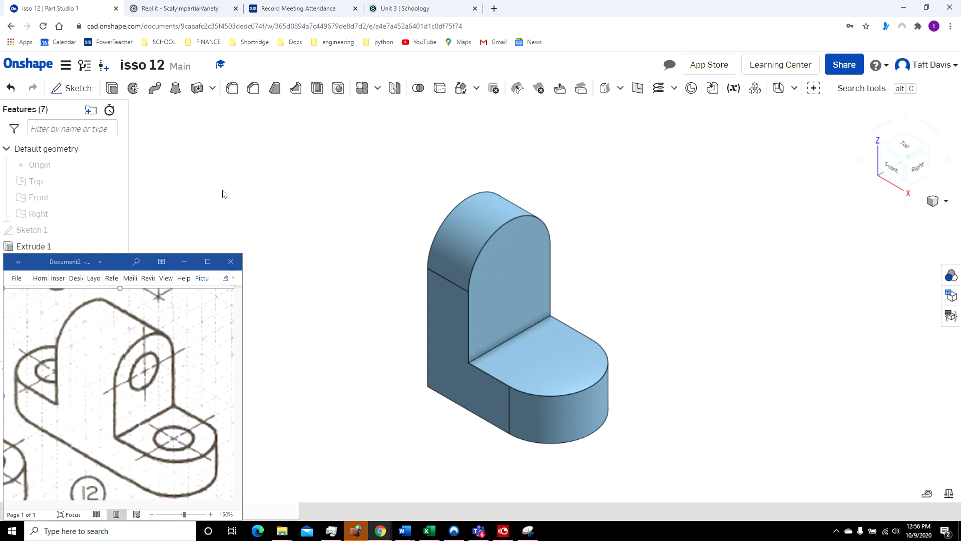
Step: Sketch a 2 in diameter circle on the upright's inner face, concentric with its rounded top
click(80, 88)
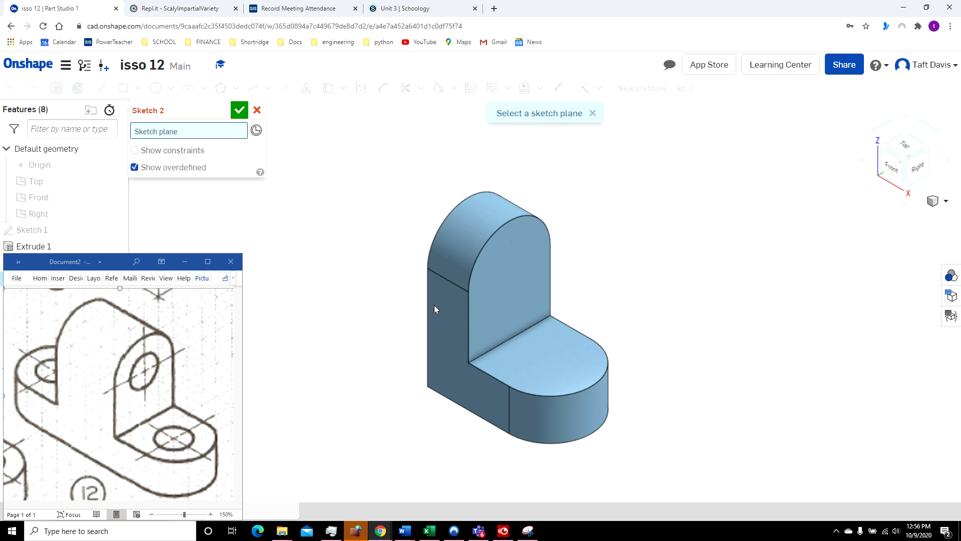
click(487, 273)
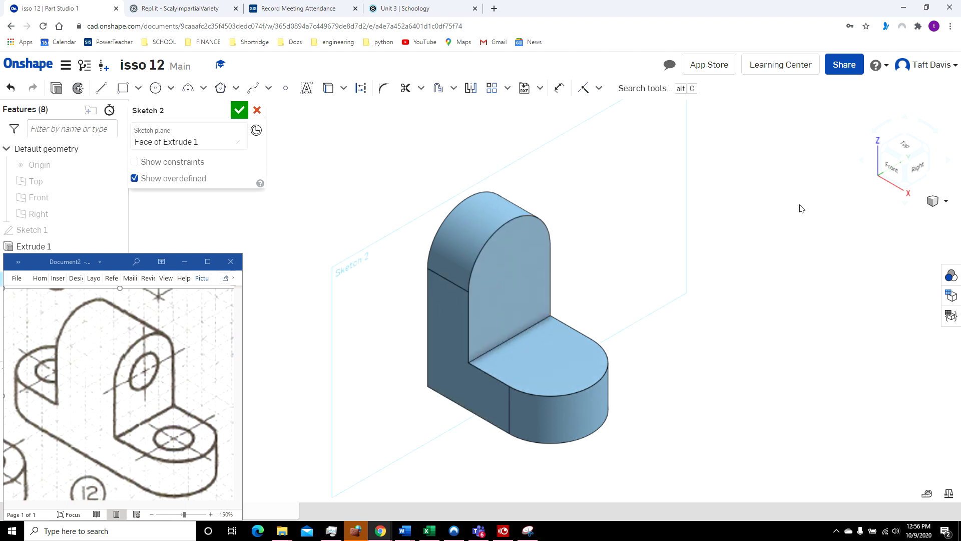
click(918, 172)
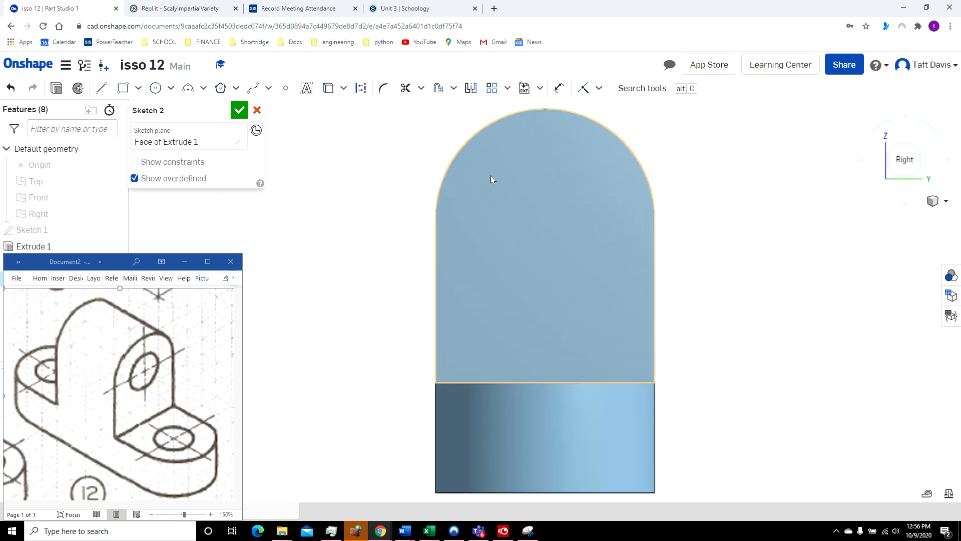
click(156, 88)
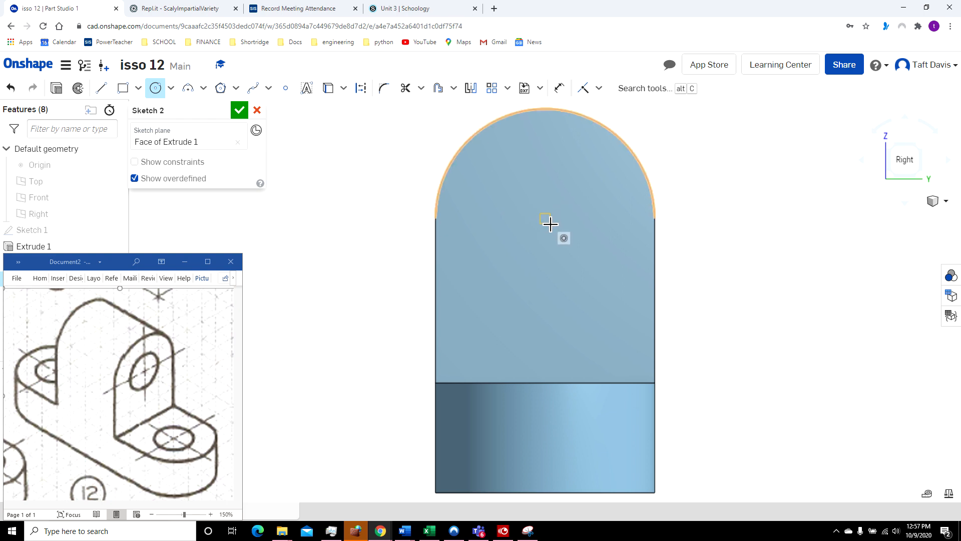
click(546, 219)
click(520, 192)
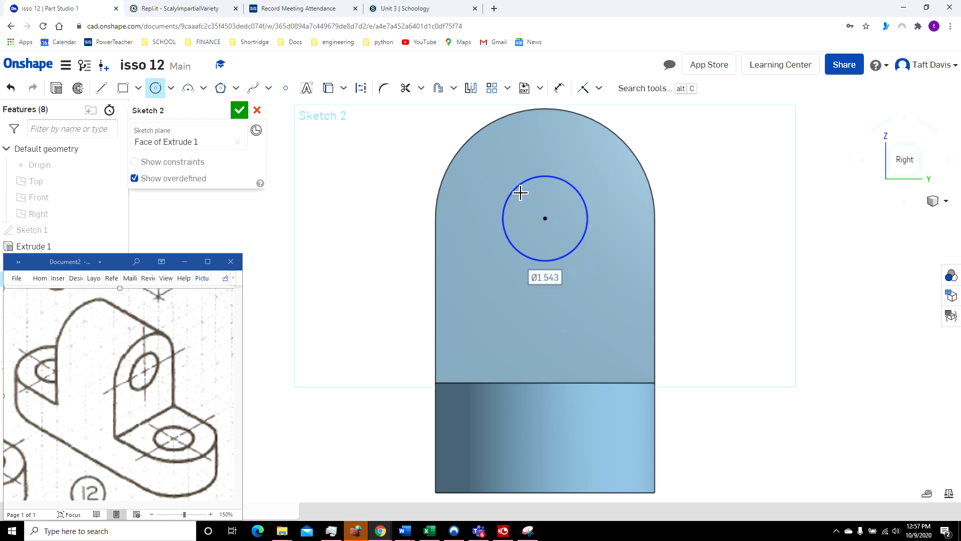
text(2)
key(Return)
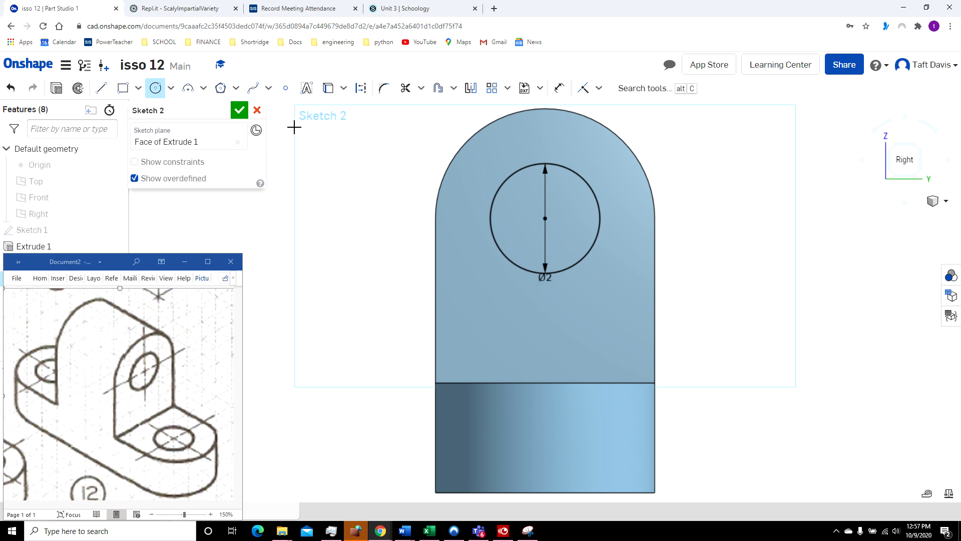
Step: Cut the upright's circle back through the solid with a remove Extrude about 3.25 in deep
click(58, 91)
click(937, 200)
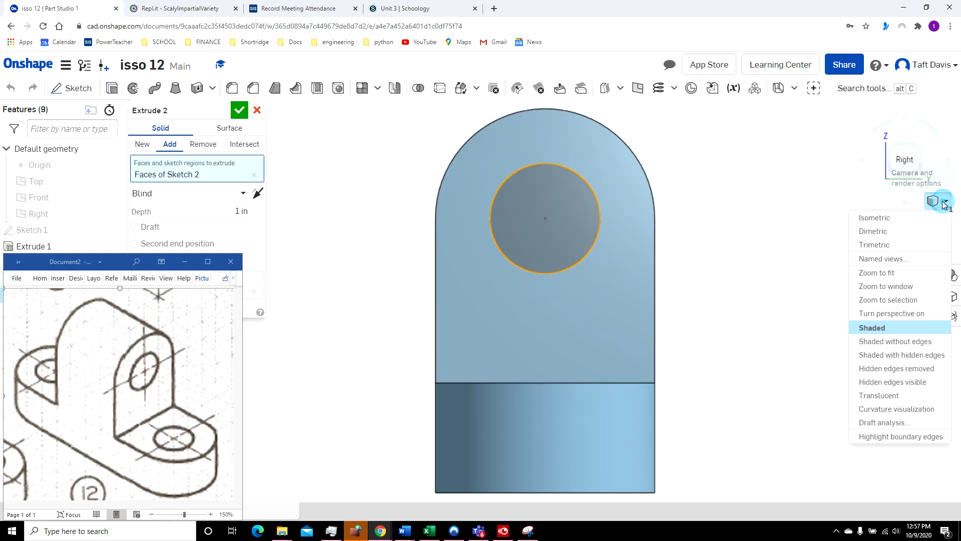
click(939, 217)
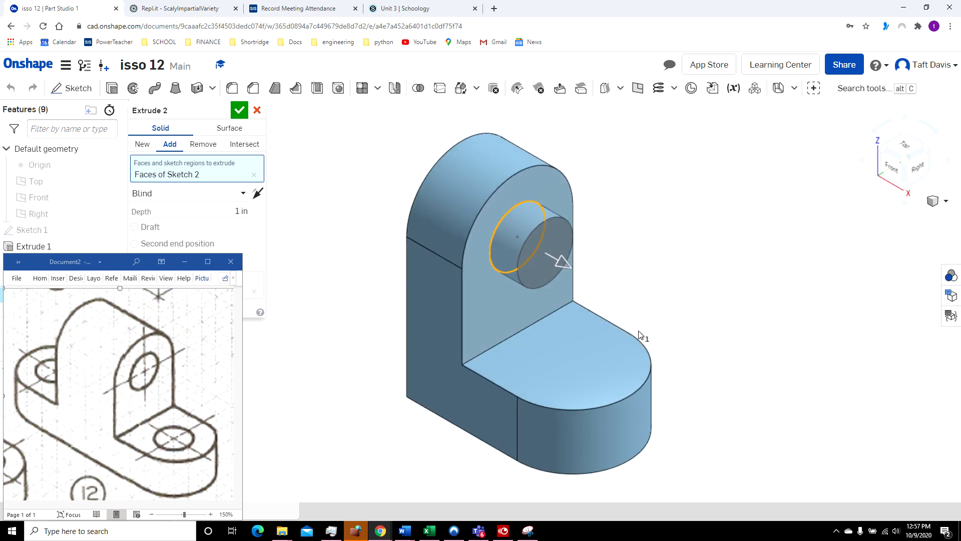
drag(550, 258, 442, 202)
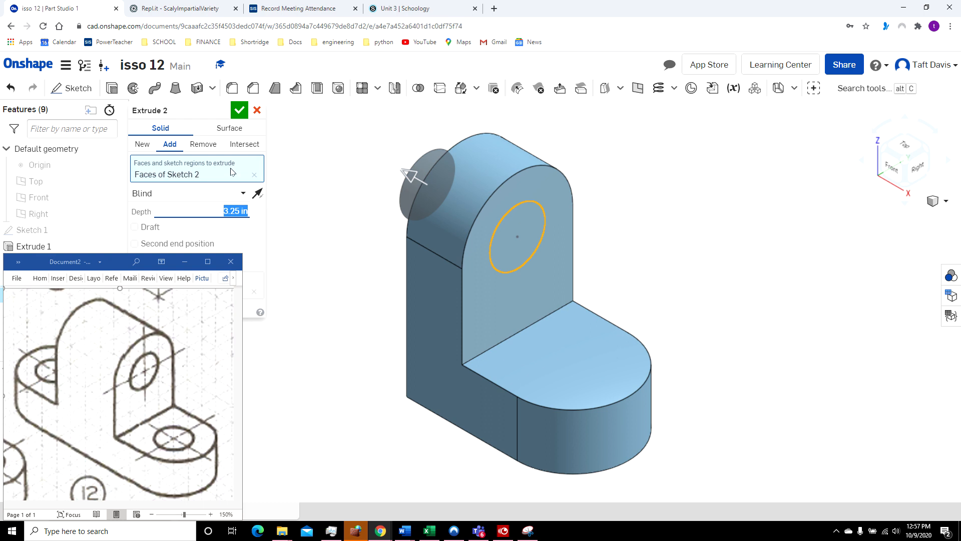
click(202, 145)
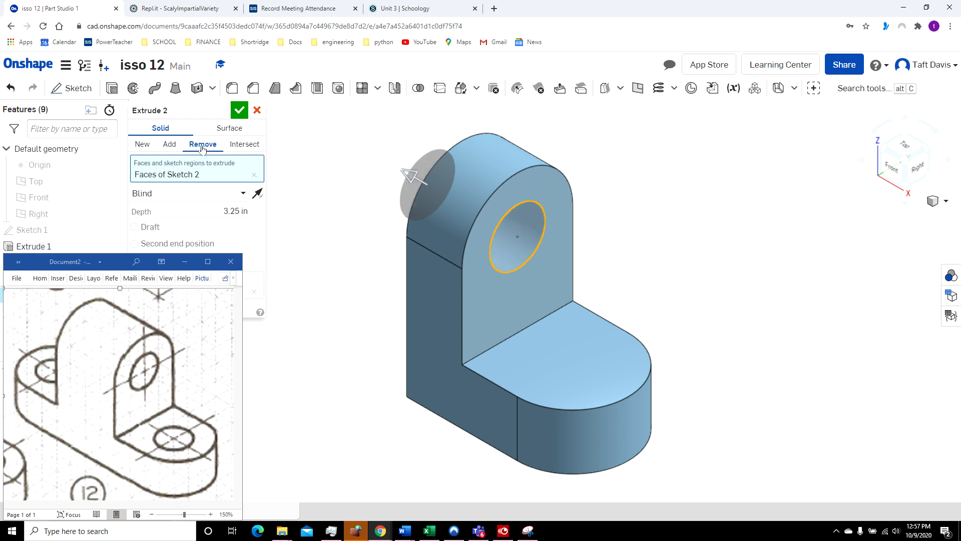
click(240, 110)
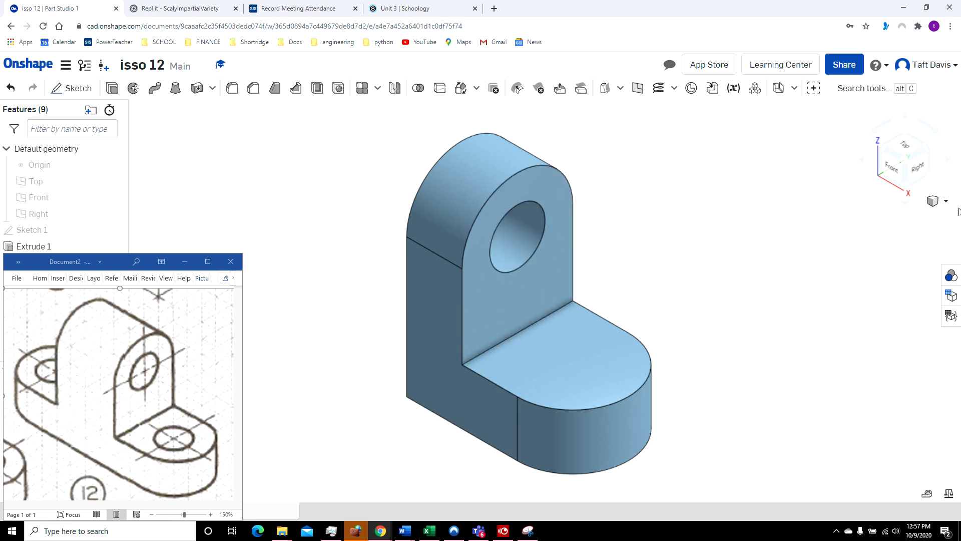
Step: Sketch a 2 in diameter circle on the base's top face, centred on its rounded end
mouse_move(693, 255)
middle_down()
mouse_move(661, 252)
mouse_move(685, 251)
middle_up()
right_drag(685, 251, 705, 287)
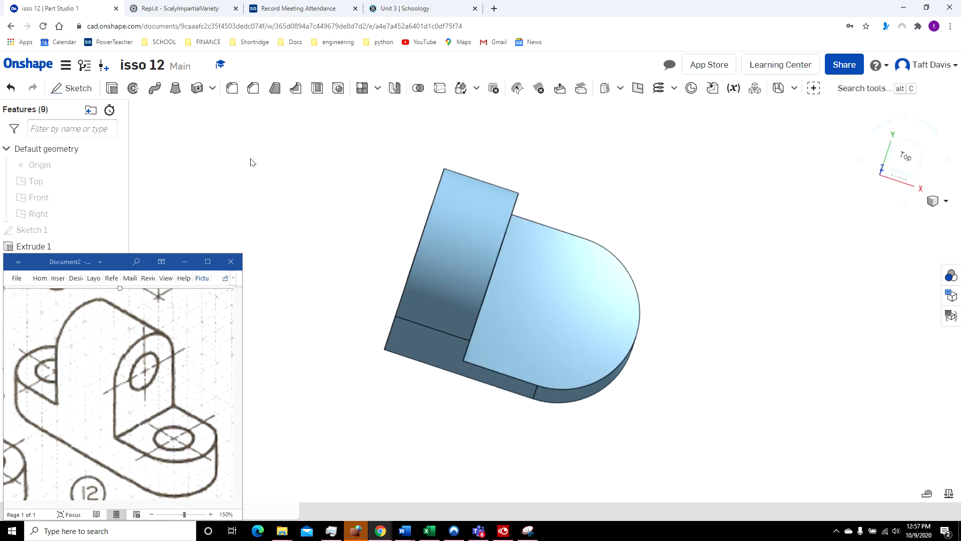
click(79, 90)
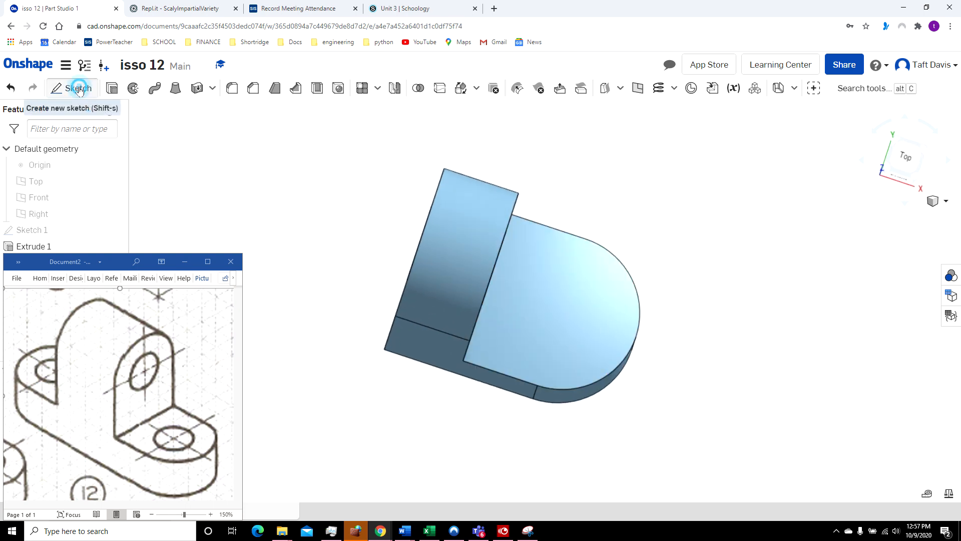
click(561, 304)
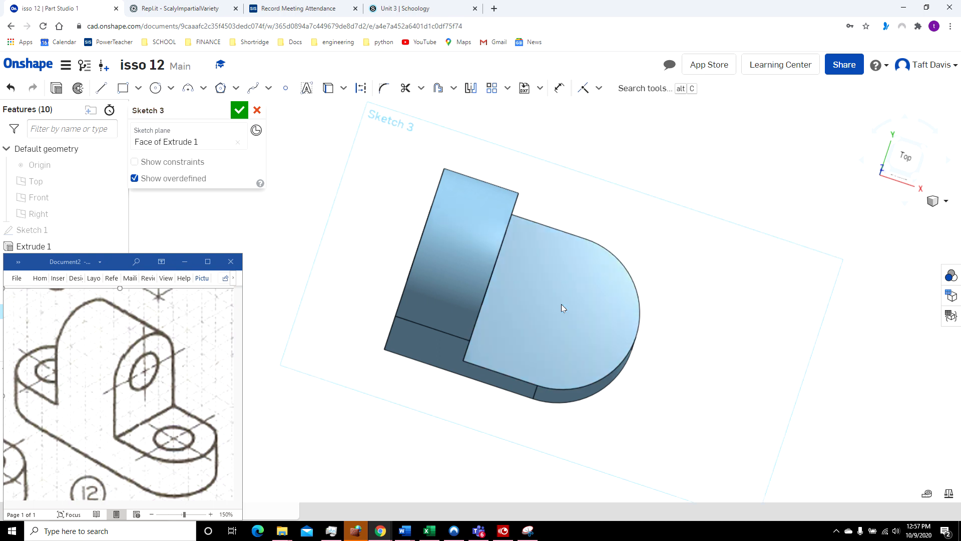
click(156, 89)
click(562, 312)
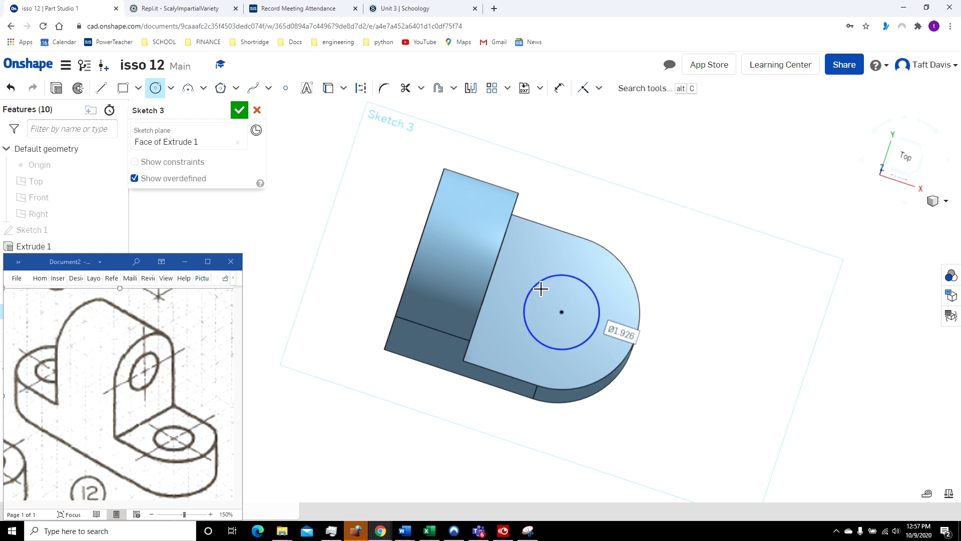
text(2)
key(Return)
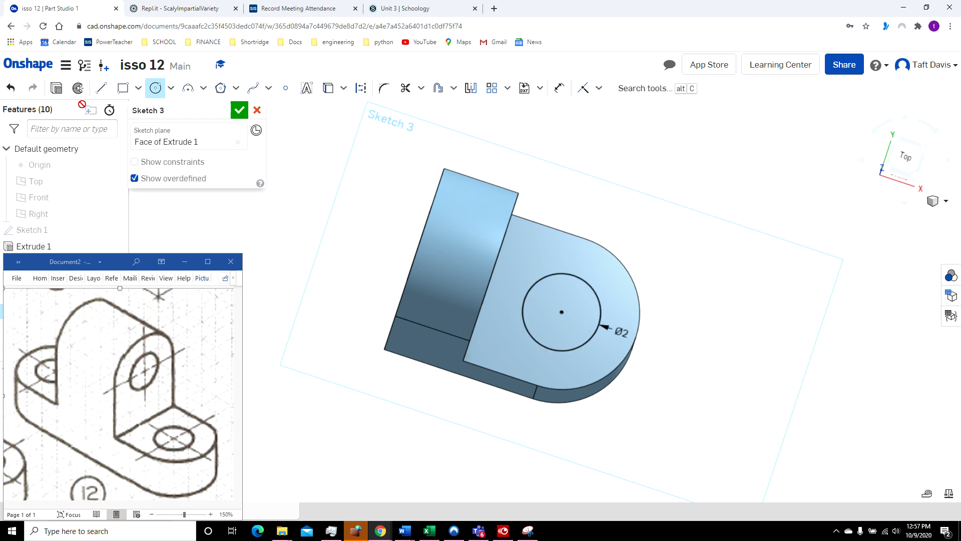
Step: Cut the base's circle down through the solid with a remove Extrude about 4.1 in deep
click(57, 91)
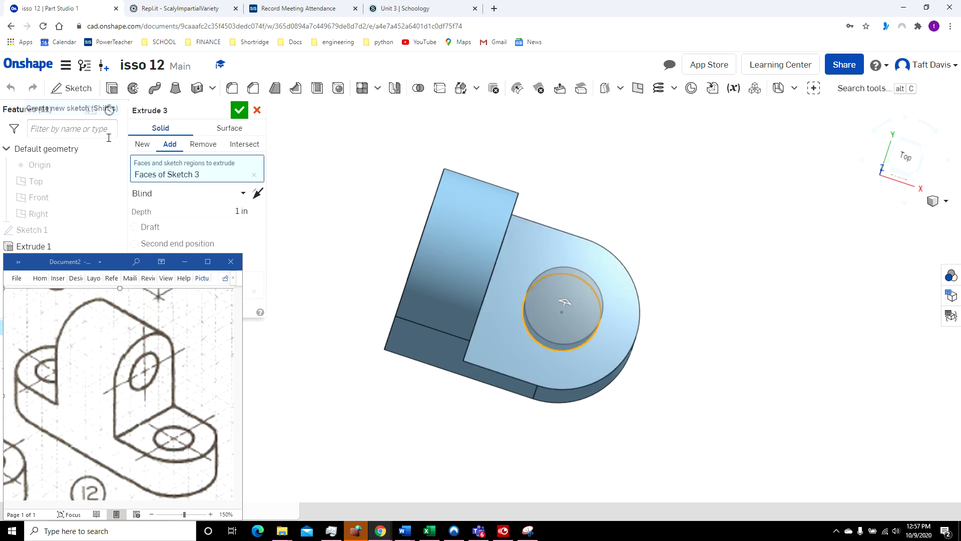
click(203, 145)
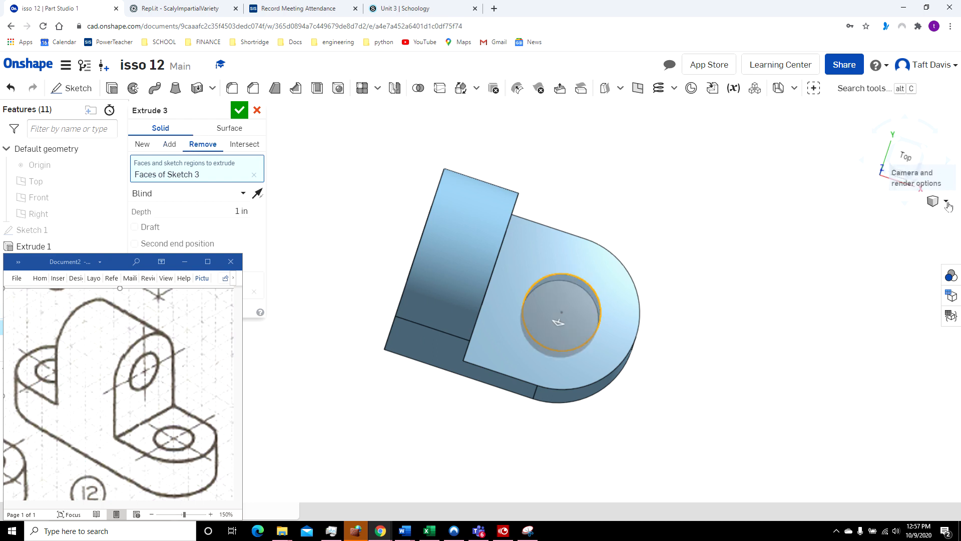
right_drag(841, 259, 776, 273)
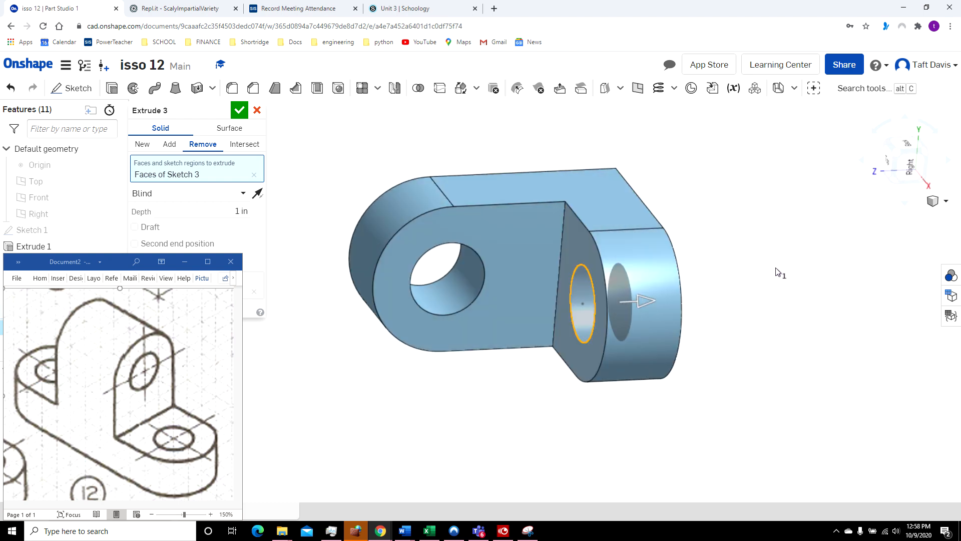
drag(646, 301, 757, 303)
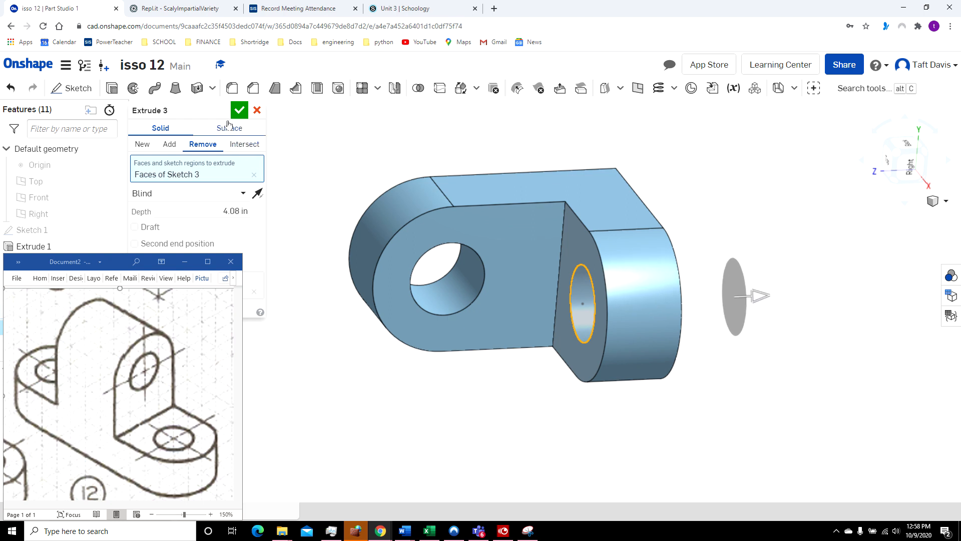
click(239, 110)
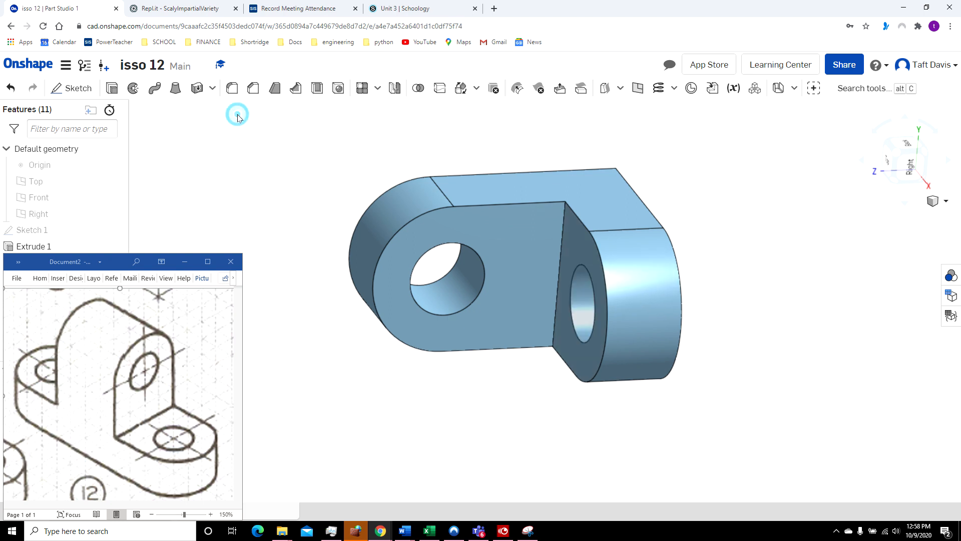
Step: Mirror the holed solid about the upright's flat back face with a part Mirror, adding the copy to the original part
click(947, 200)
click(936, 220)
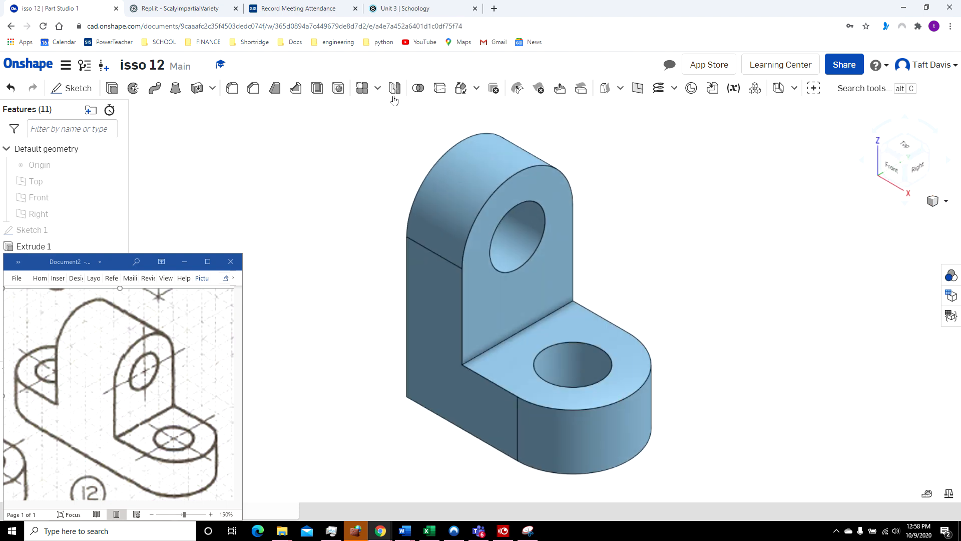
click(946, 160)
click(946, 160)
click(946, 160)
click(946, 160)
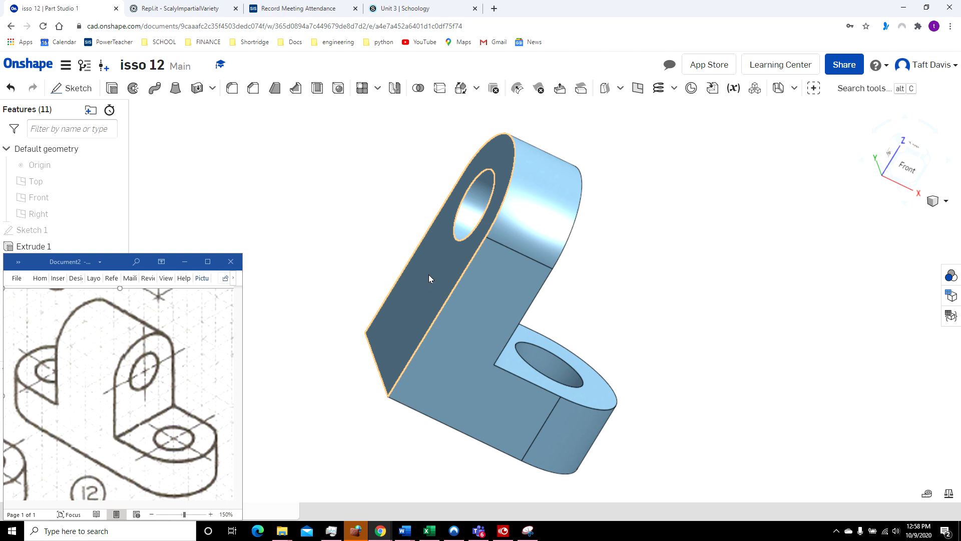
click(396, 91)
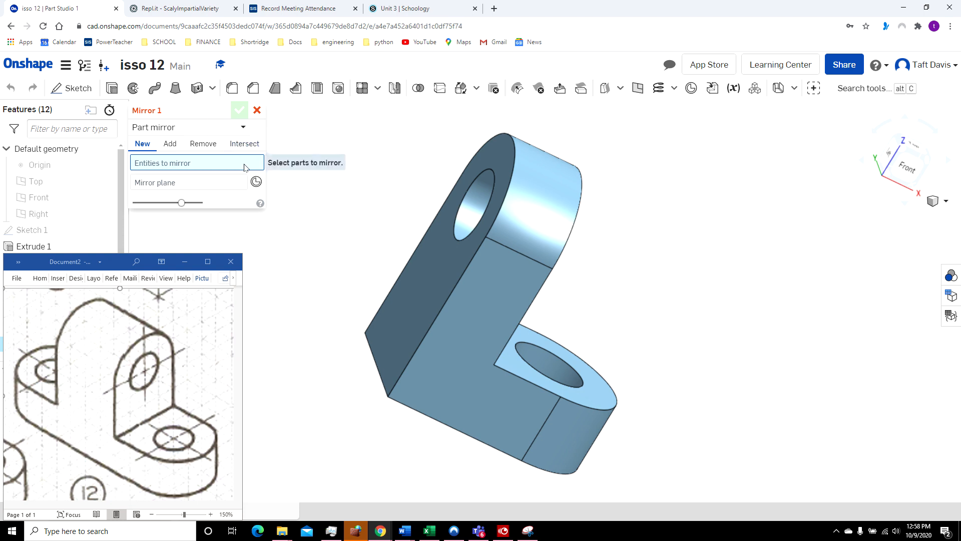
click(191, 186)
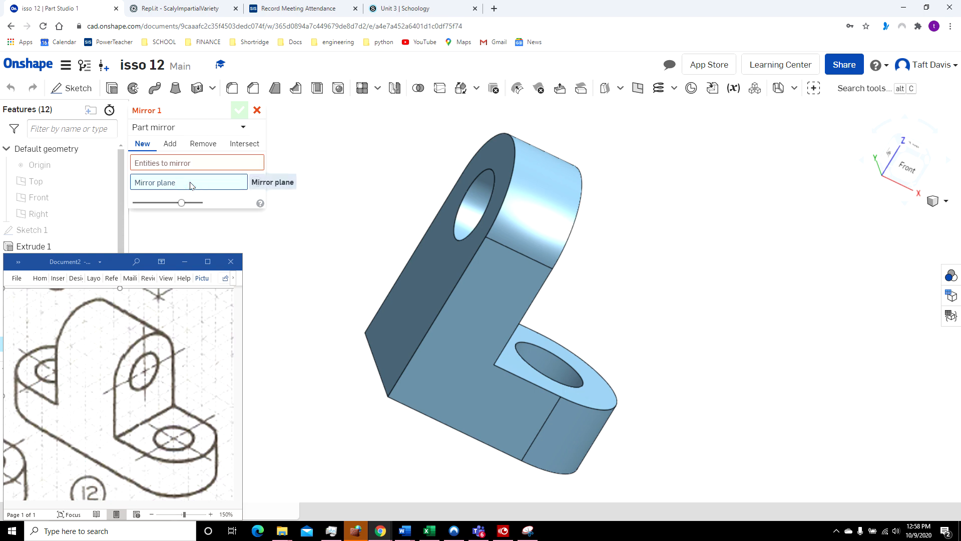
click(440, 267)
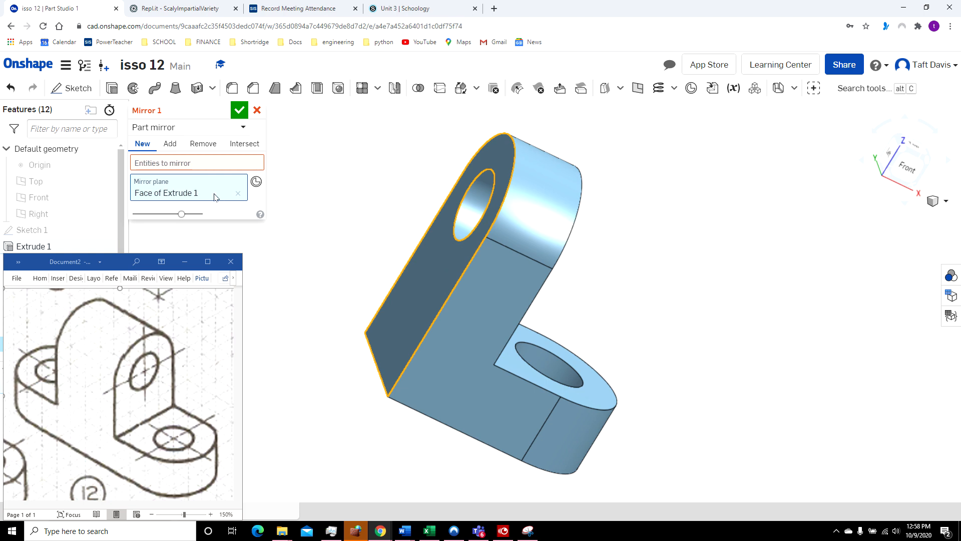
click(196, 164)
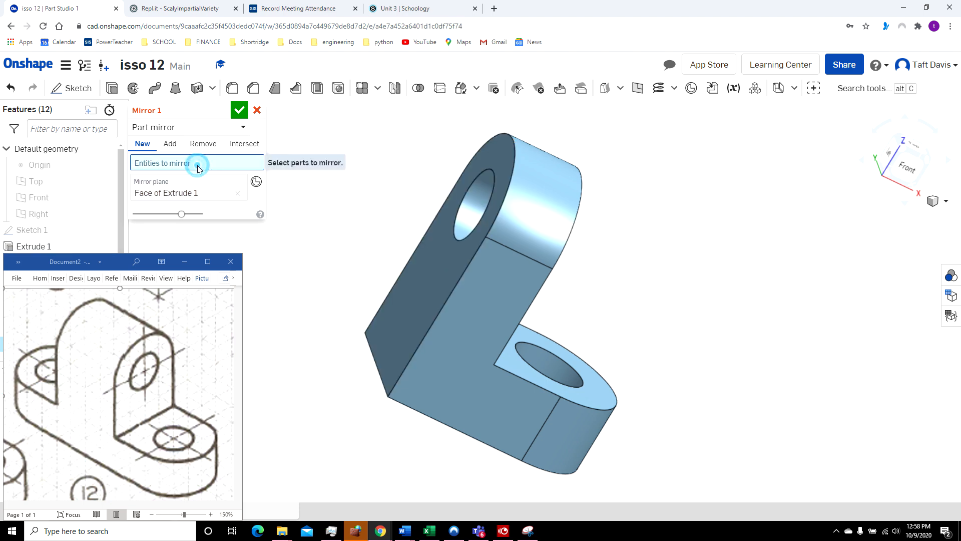
click(414, 306)
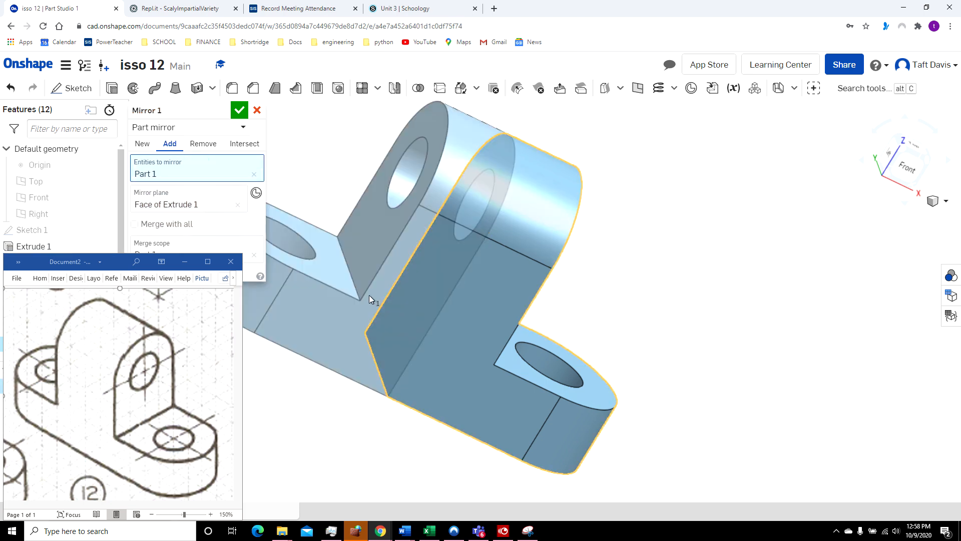
click(195, 205)
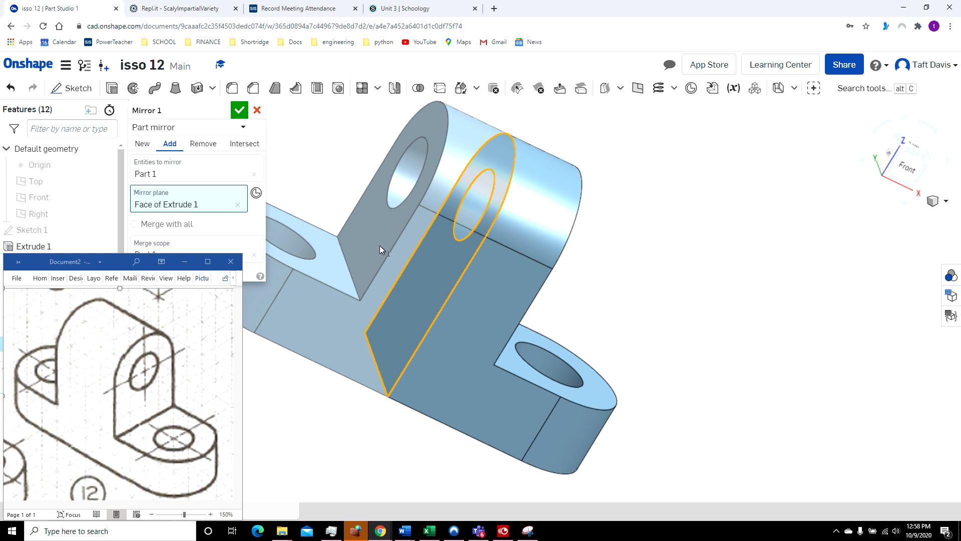
middle_drag(380, 245, 574, 273)
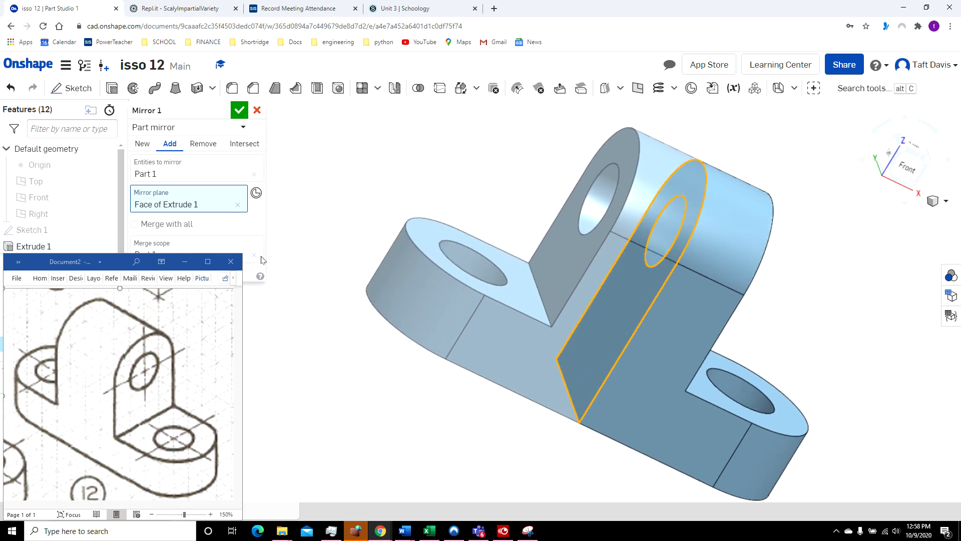
click(240, 111)
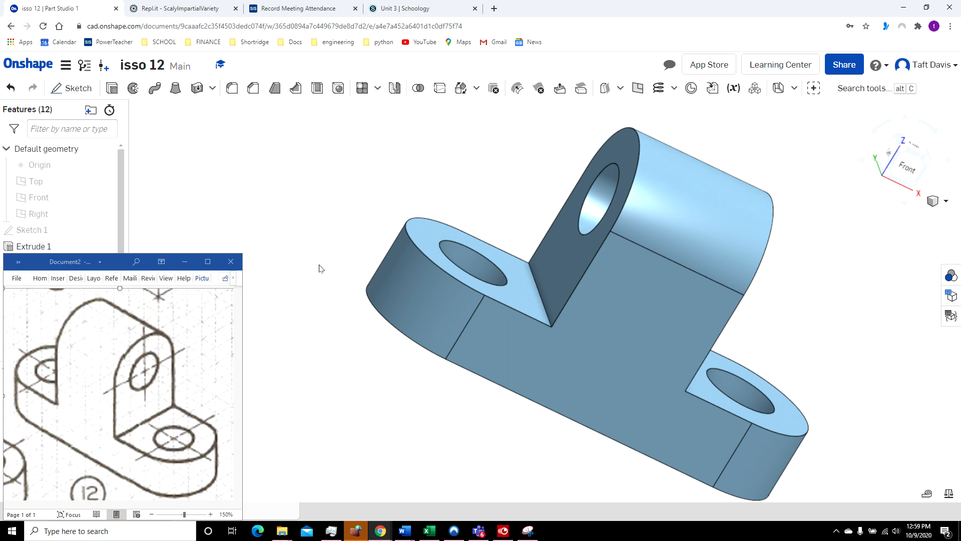
Step: Inspect the mirrored bracket in the isometric view, and undo the mirror
click(936, 202)
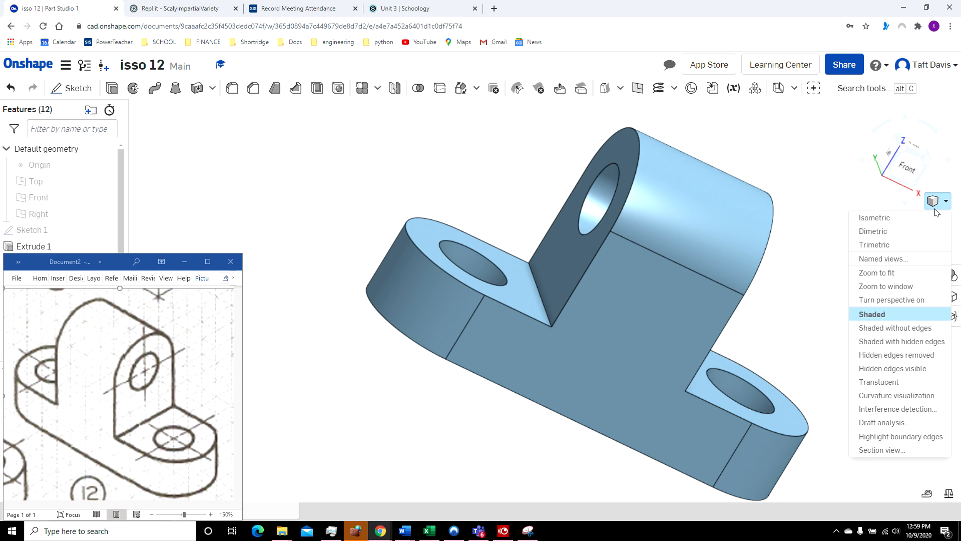
click(927, 222)
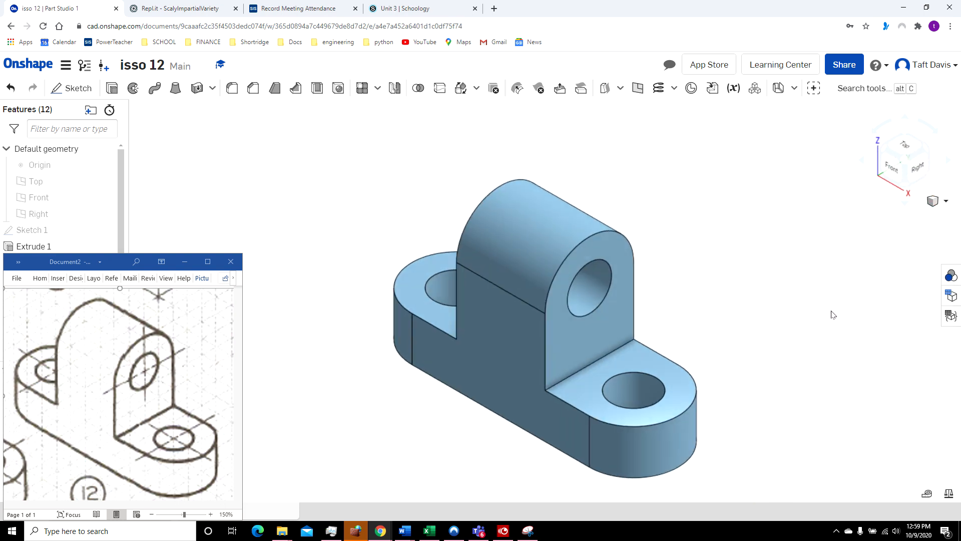
click(14, 90)
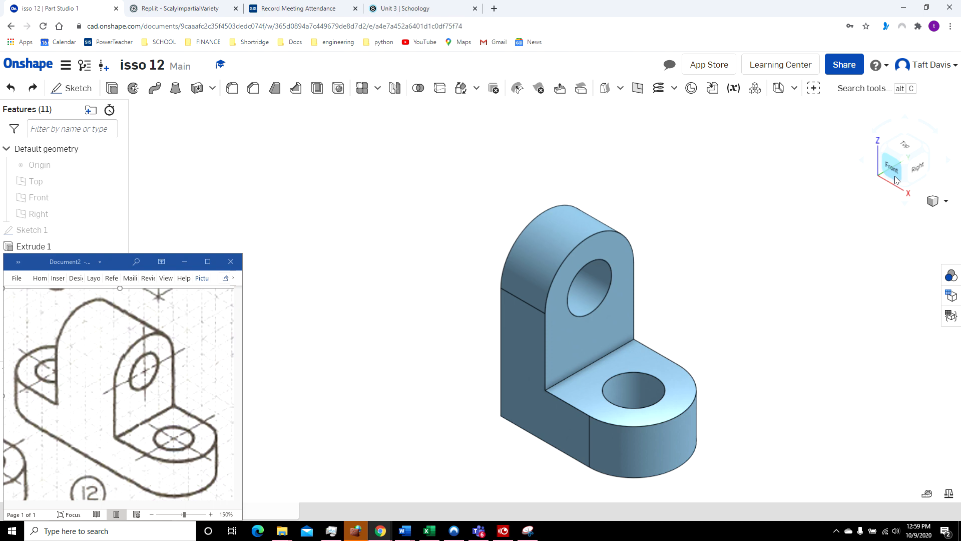
Step: Mirror Part 1 about the upright's back face to complete the bracket, and show it in the isometric view
click(949, 163)
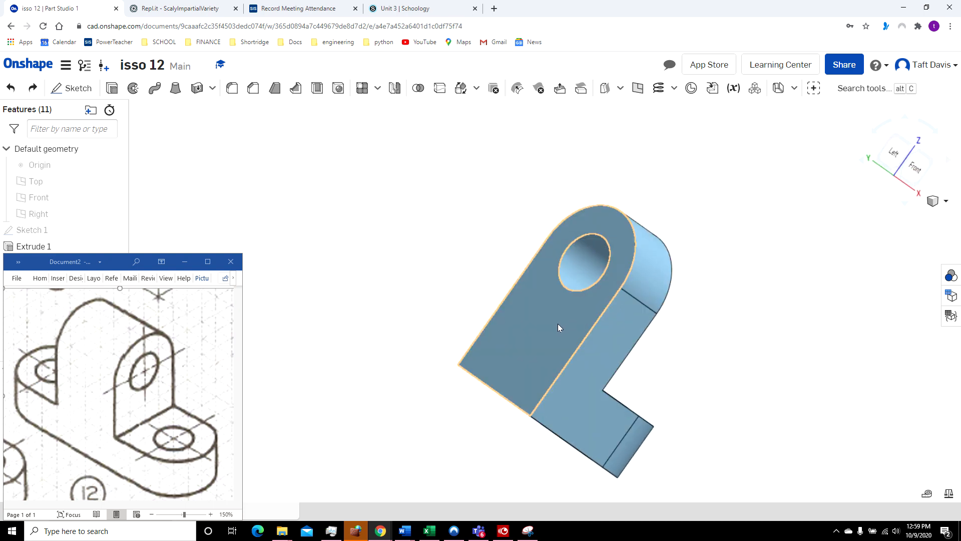
click(395, 88)
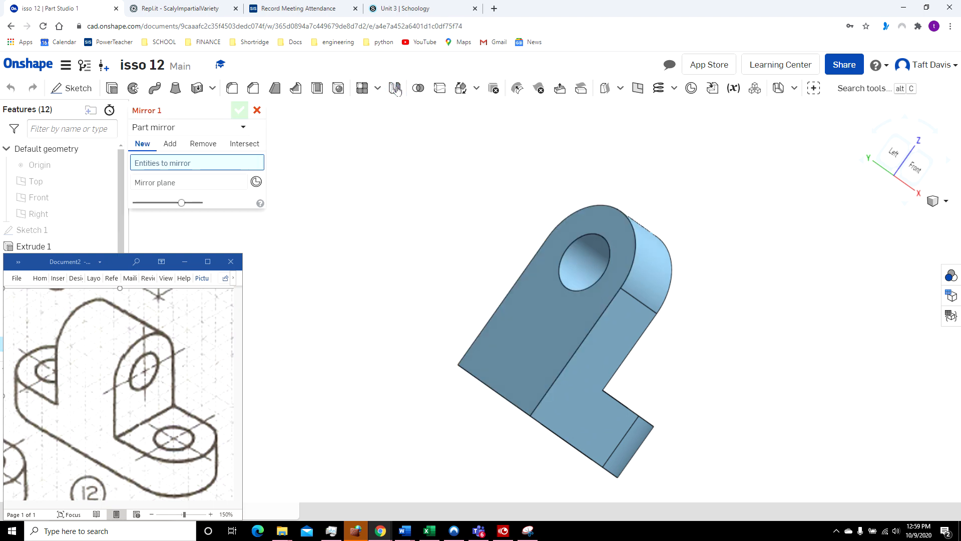
click(545, 325)
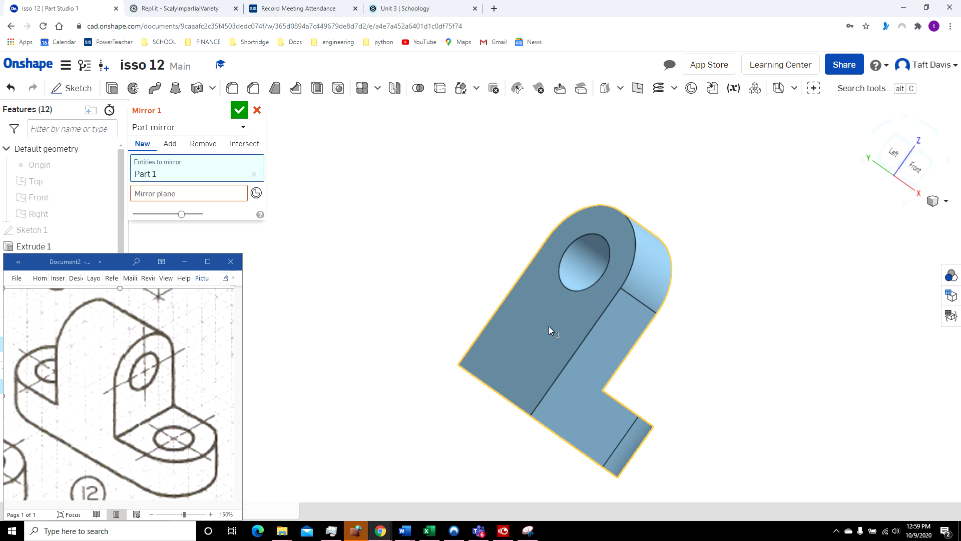
click(175, 195)
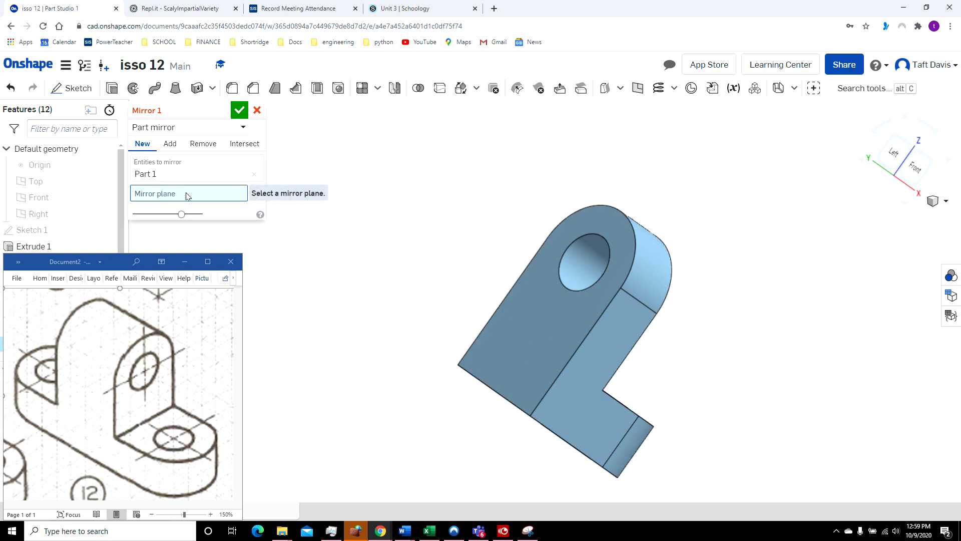
click(532, 329)
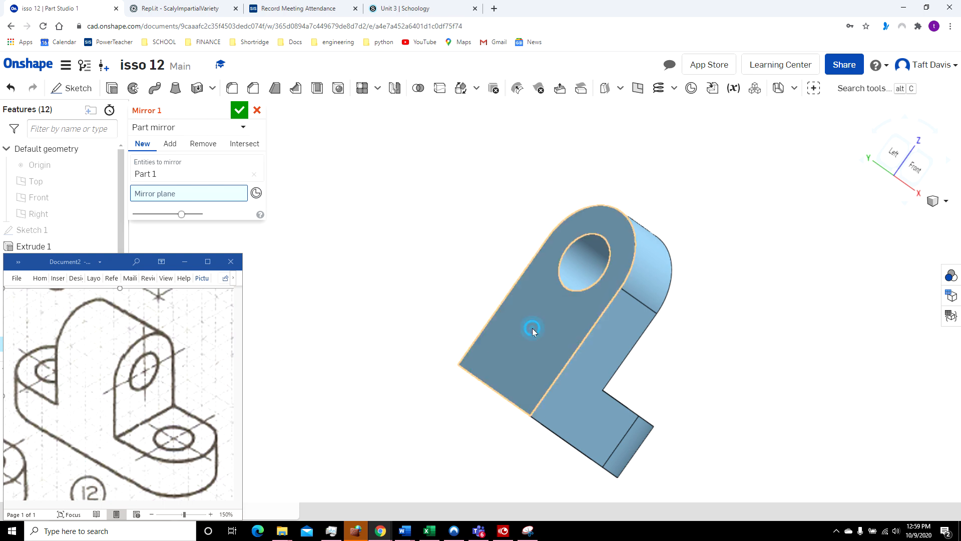
click(239, 110)
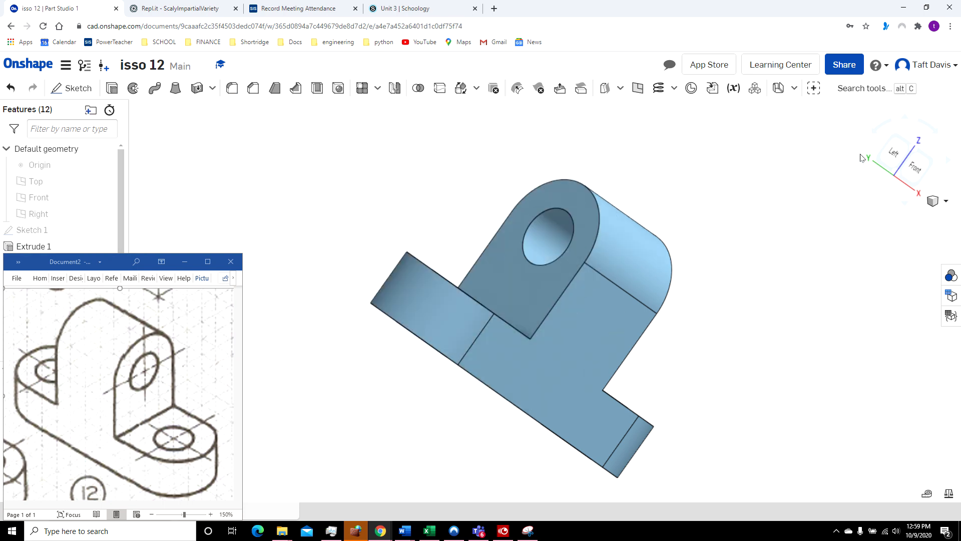
click(944, 202)
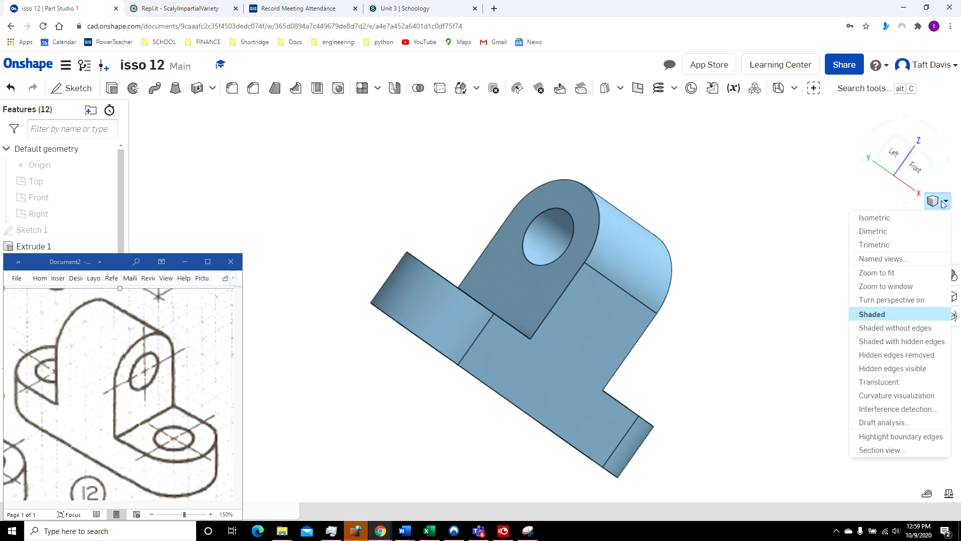
click(929, 216)
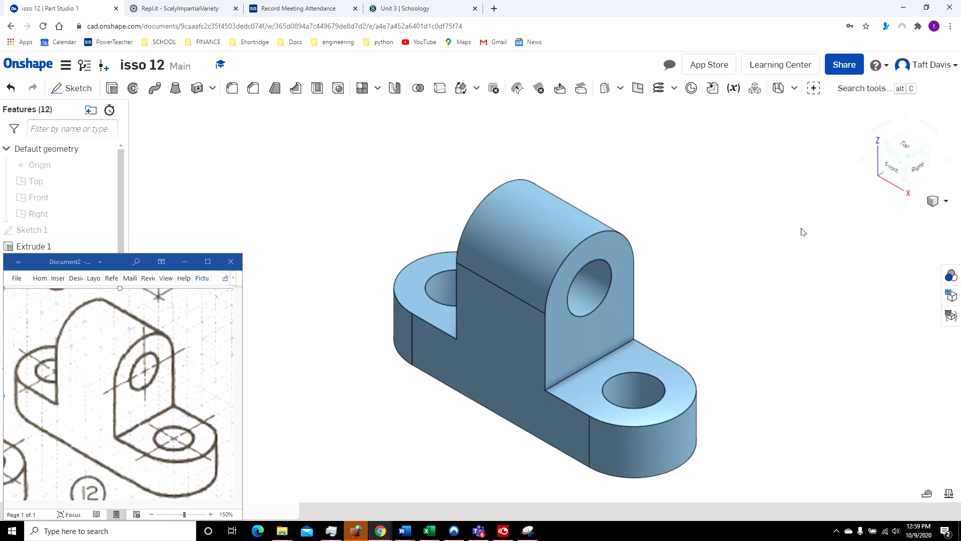